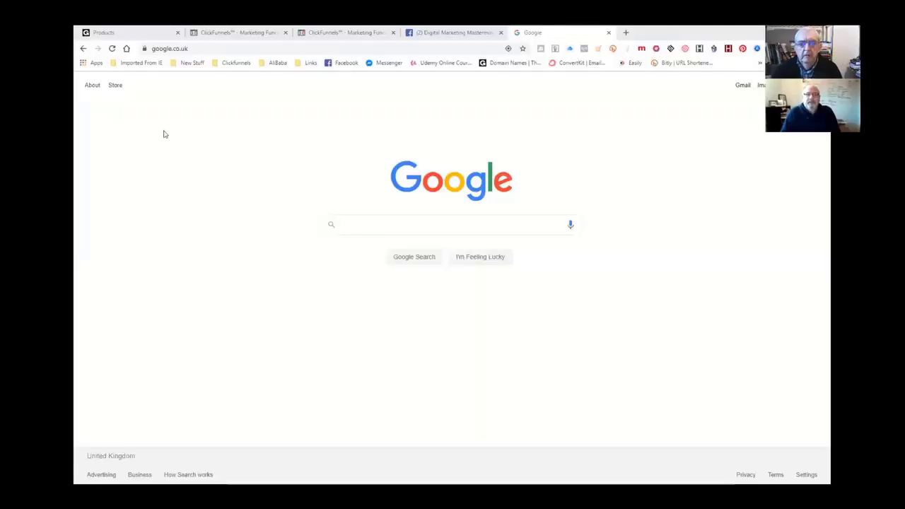
- Switch to GoDaddy and open the DNS management page of the retusa.international domain
left_click(119, 33)
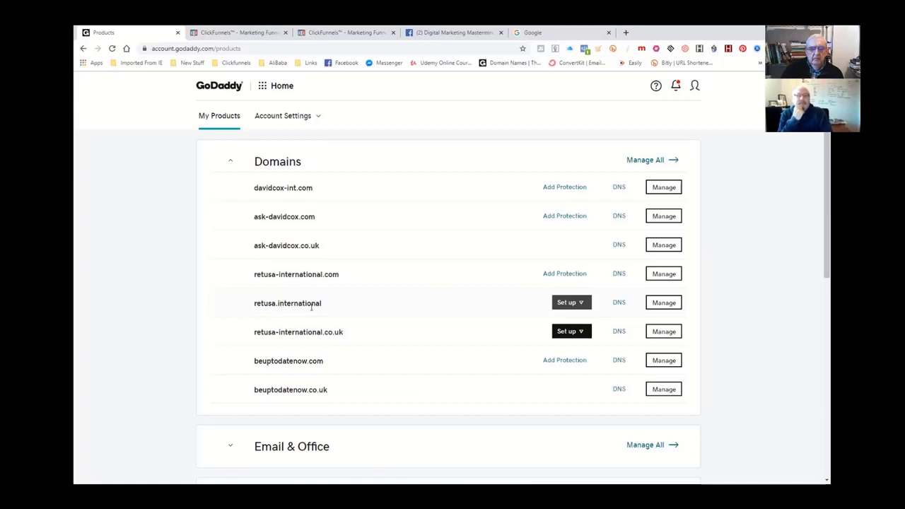
left_click(664, 303)
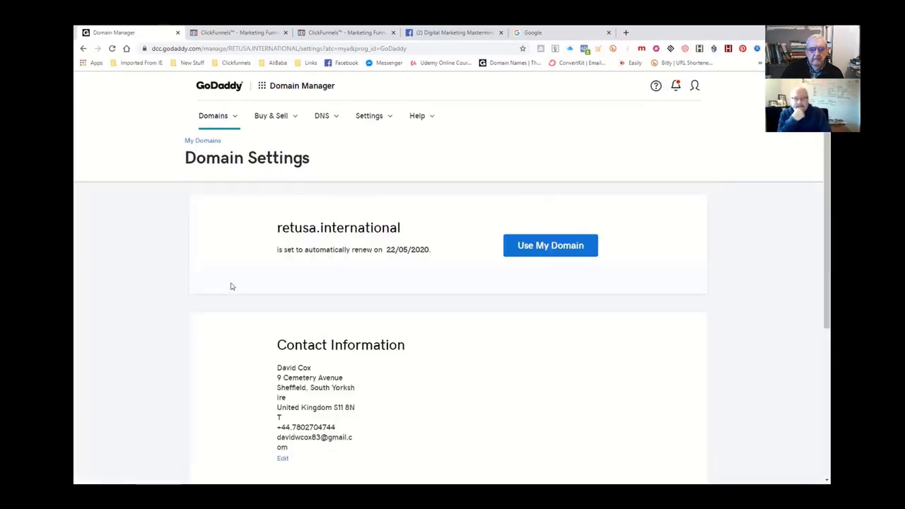
scroll(219, 280, "down", 4)
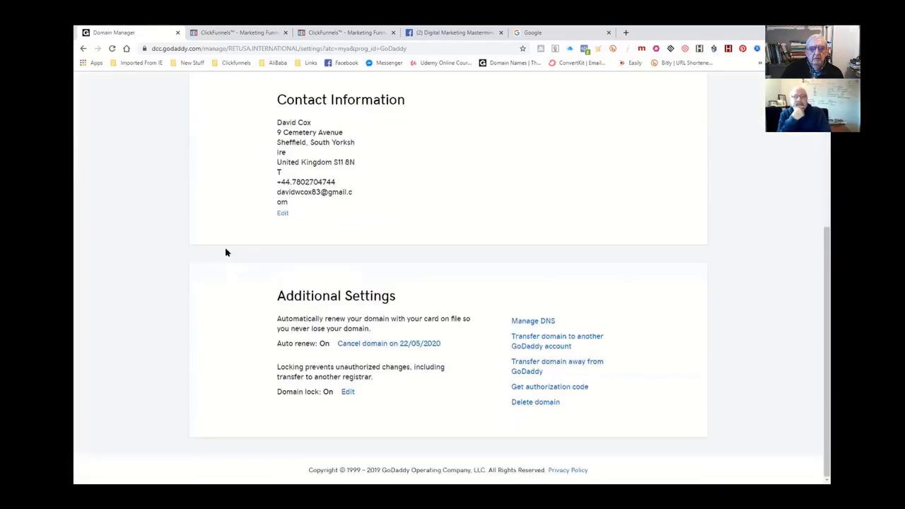
scroll(199, 244, "up", 4)
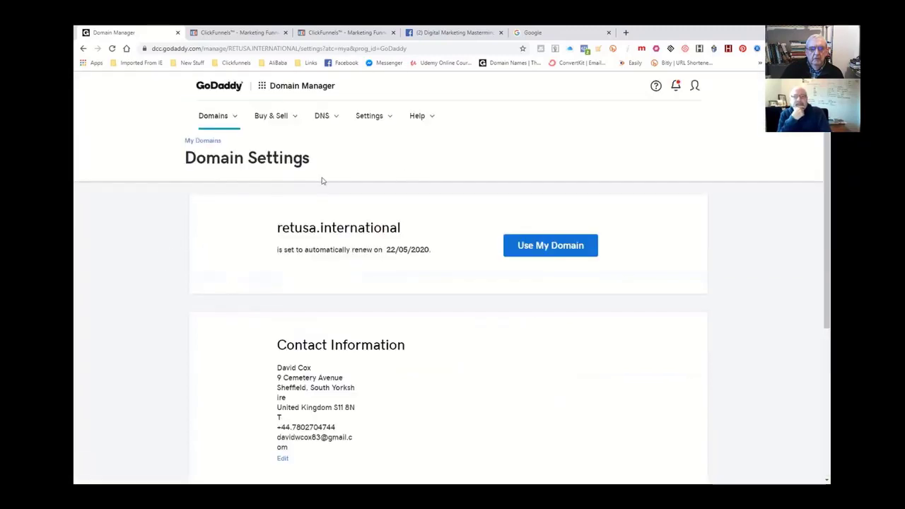
left_click(83, 50)
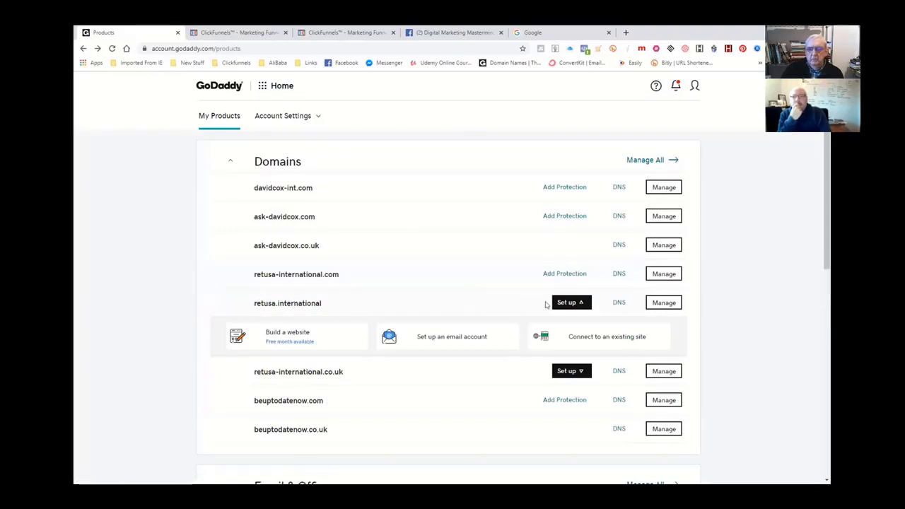
left_click(616, 306)
left_click(616, 306)
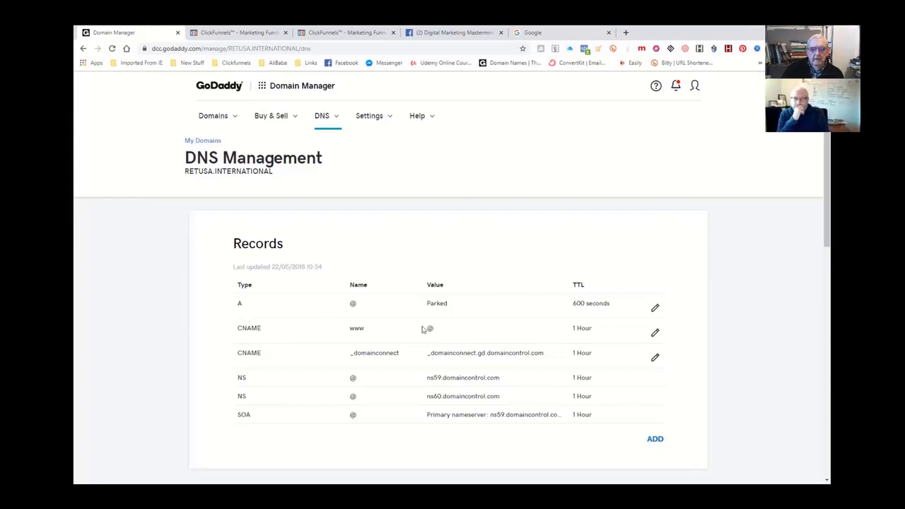
- Point the www CNAME record of retusa.international to target.clickfunnels.com and save the record
left_click(655, 334)
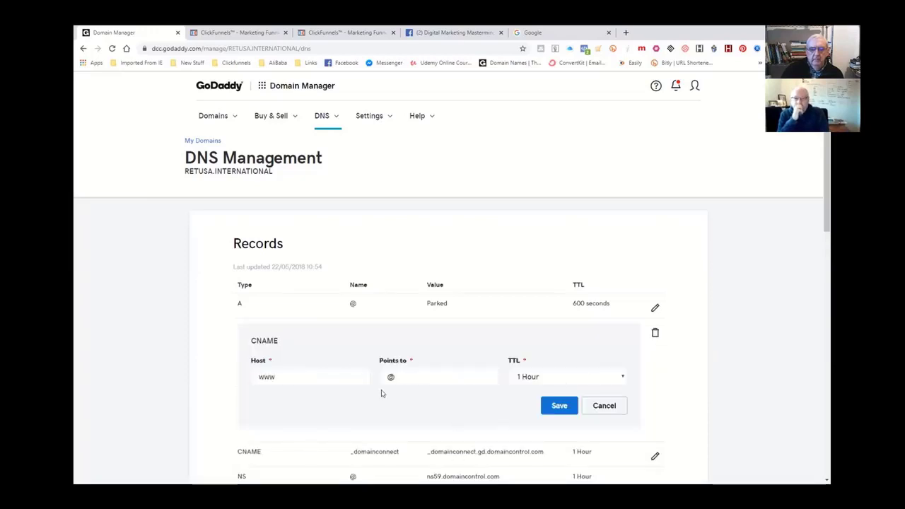
left_click(390, 378)
double_click(390, 379)
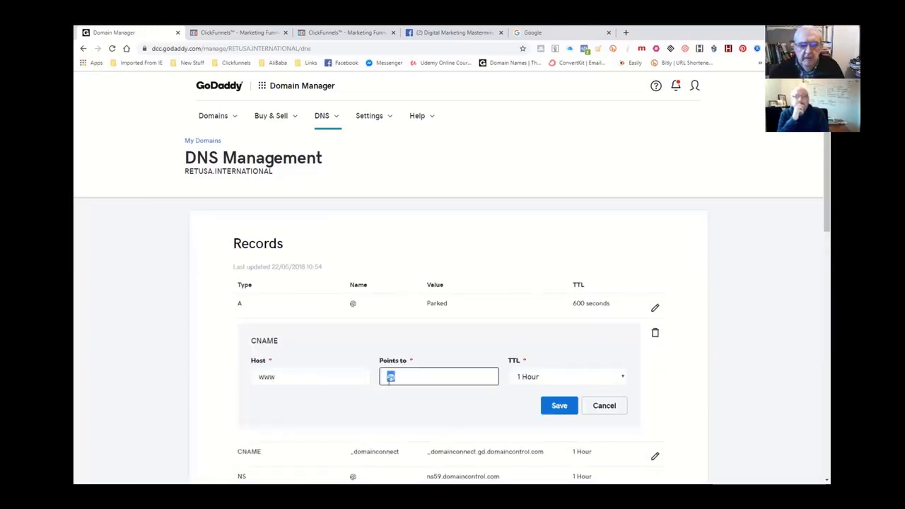
type("target")
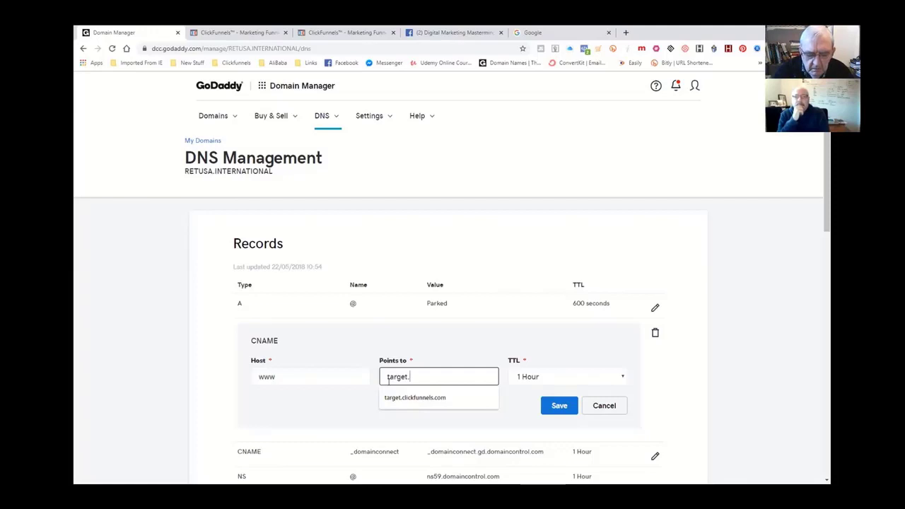
type(".clickfu")
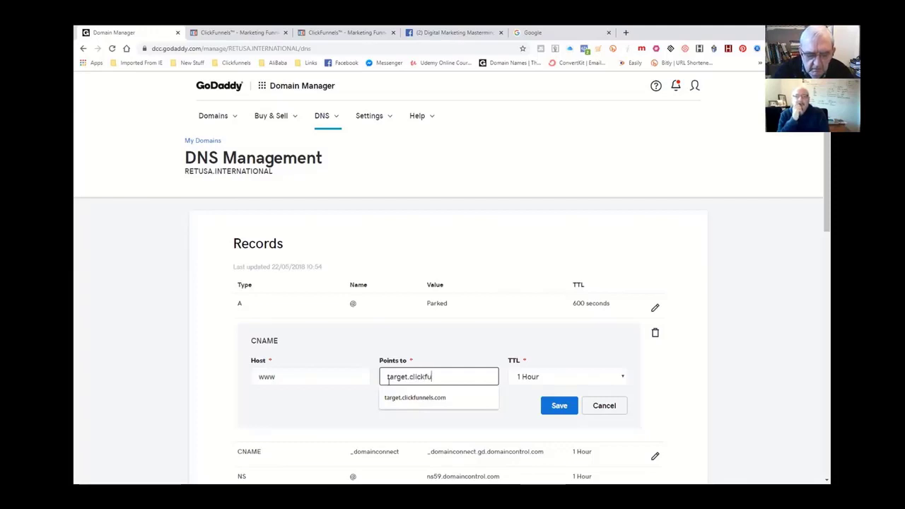
type("nnels.c")
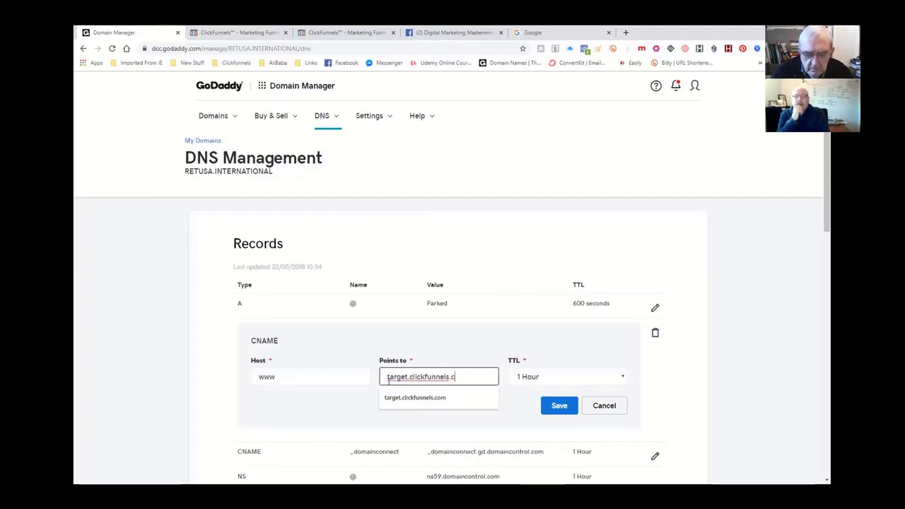
type("om")
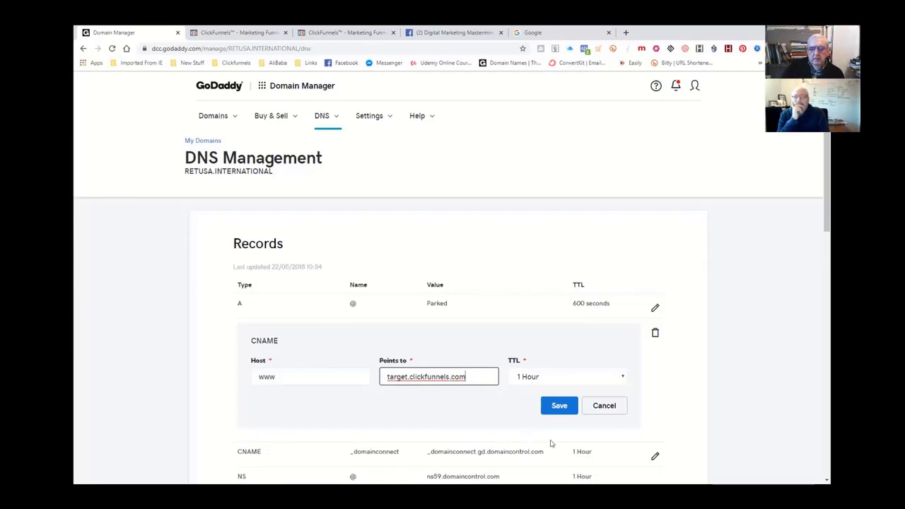
left_click(559, 405)
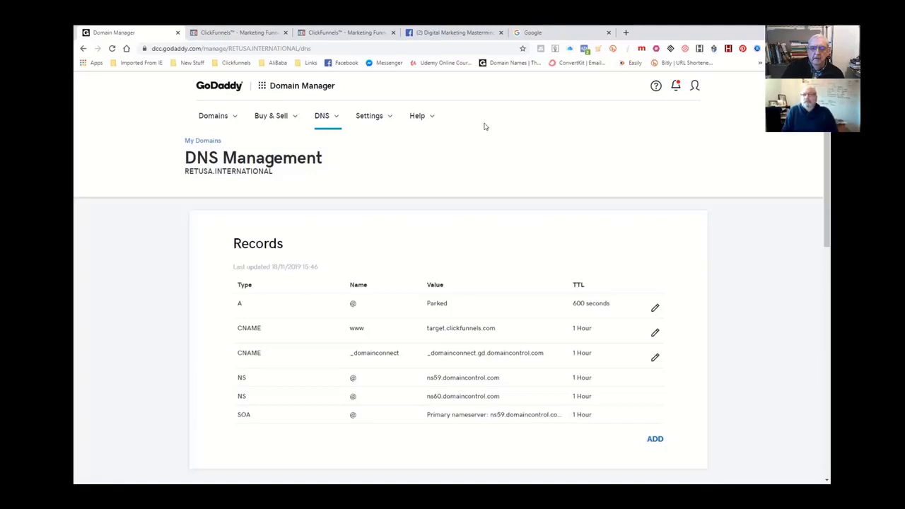
- Examine the domain list in the ClickFunnels account settings, and the DNS records and nameservers of retusa.international in GoDaddy
left_click(234, 33)
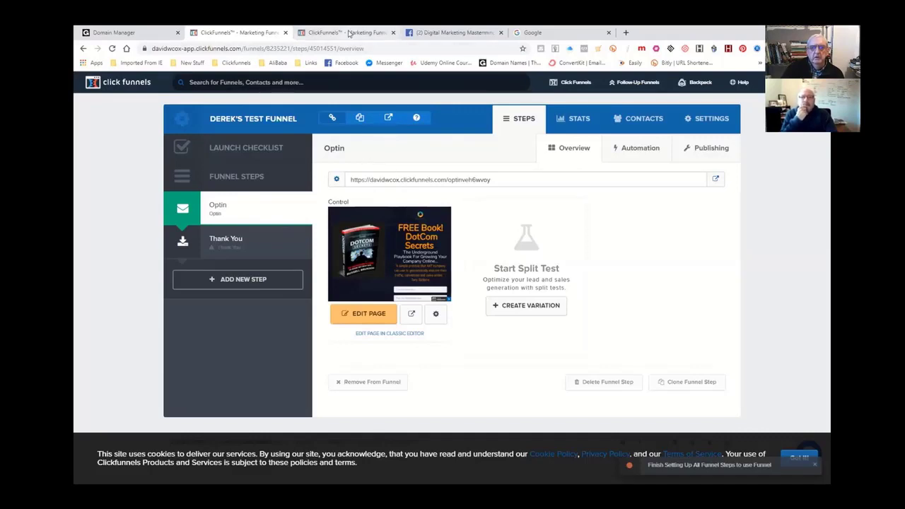
left_click(346, 33)
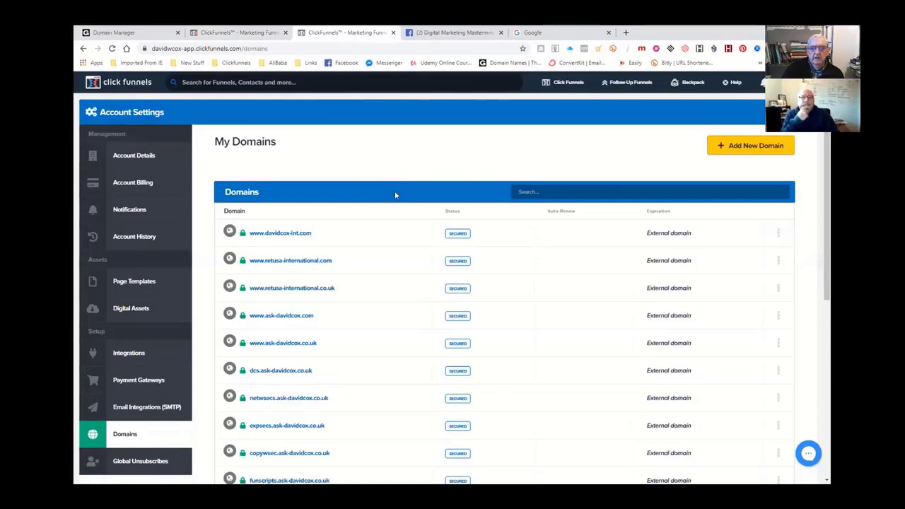
scroll(396, 205, "down", 2)
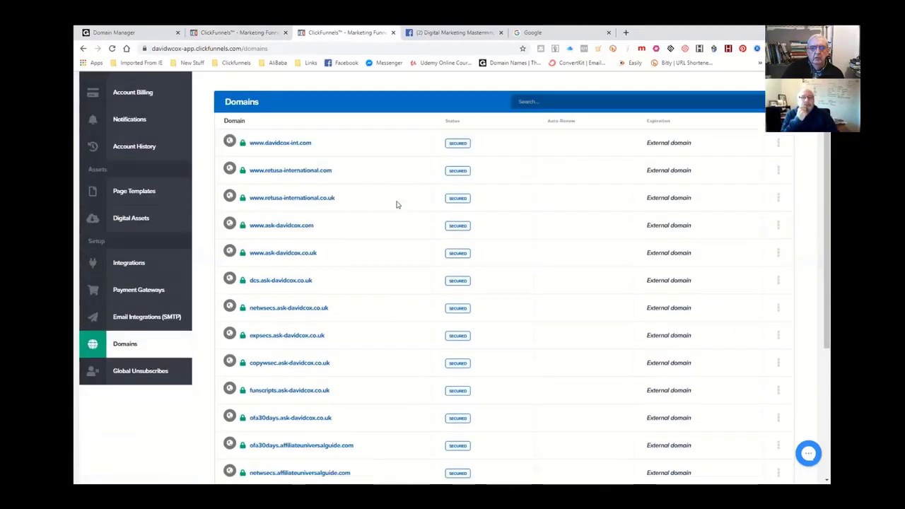
scroll(396, 205, "up", 2)
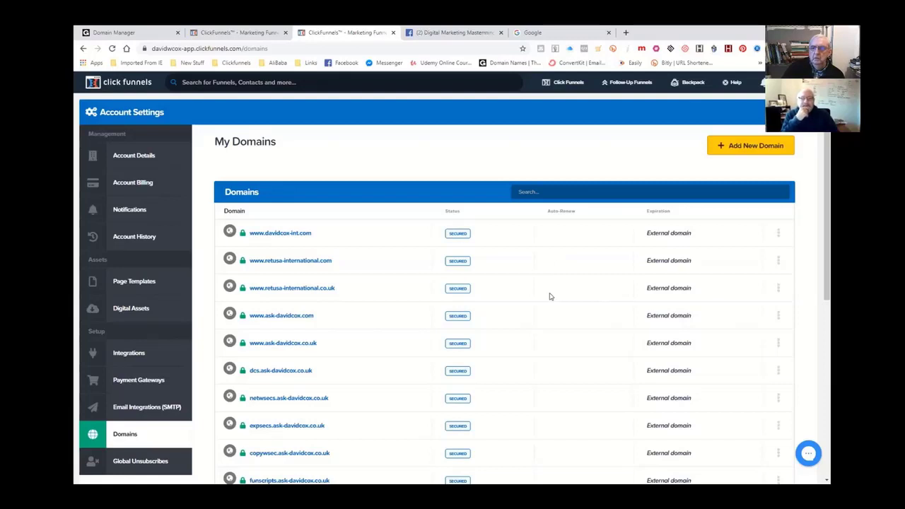
scroll(550, 296, "down", 1)
scroll(550, 296, "down", 4)
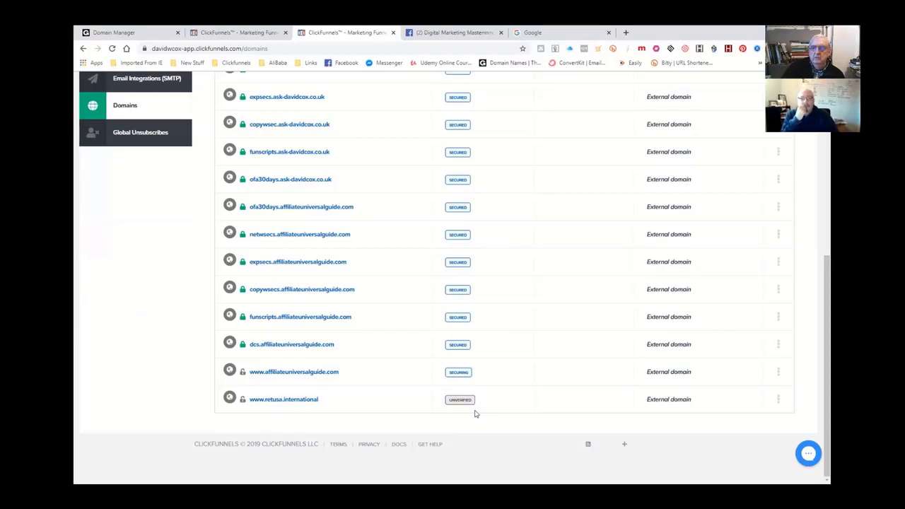
left_click(127, 33)
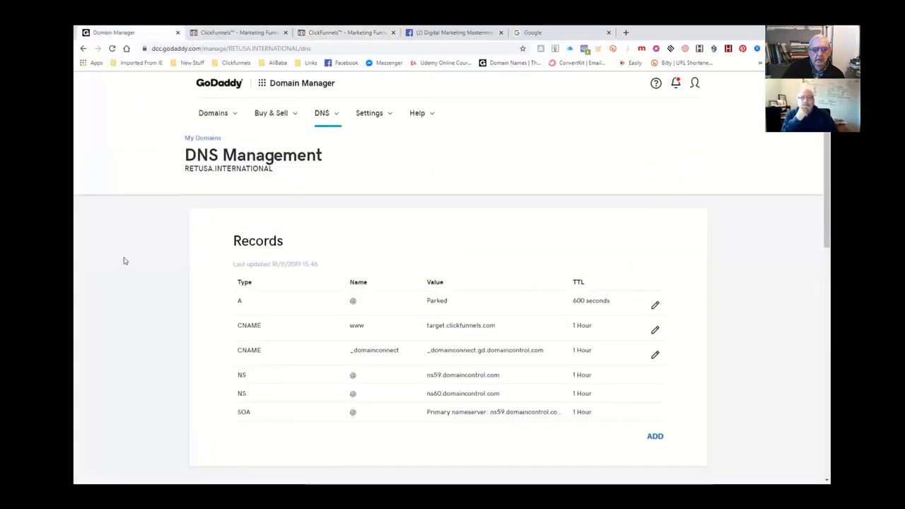
scroll(124, 256, "down", 2)
scroll(128, 253, "down", 2)
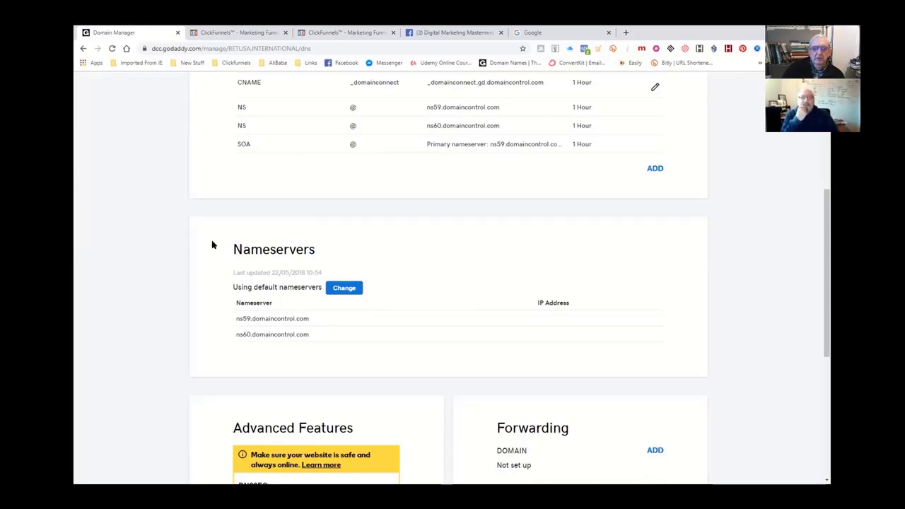
scroll(182, 155, "up", 3)
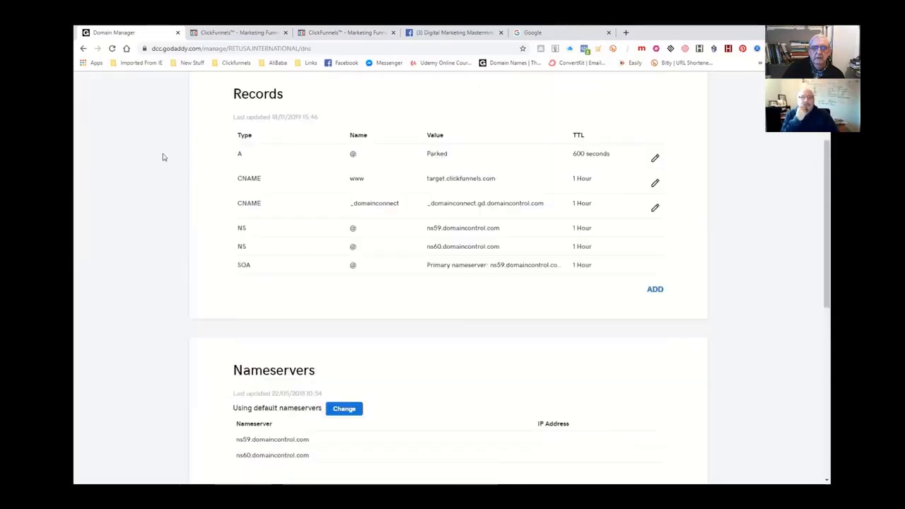
left_click(341, 31)
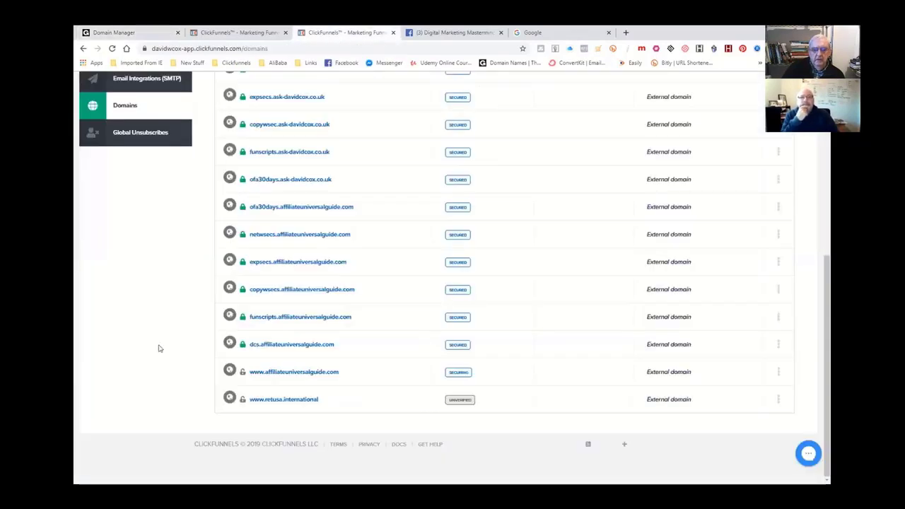
mouse_move(460, 398)
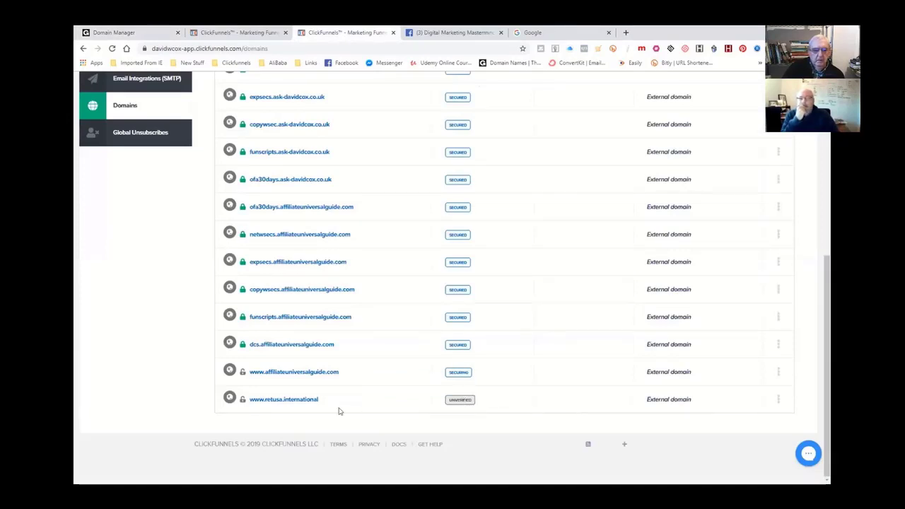
left_click(284, 401)
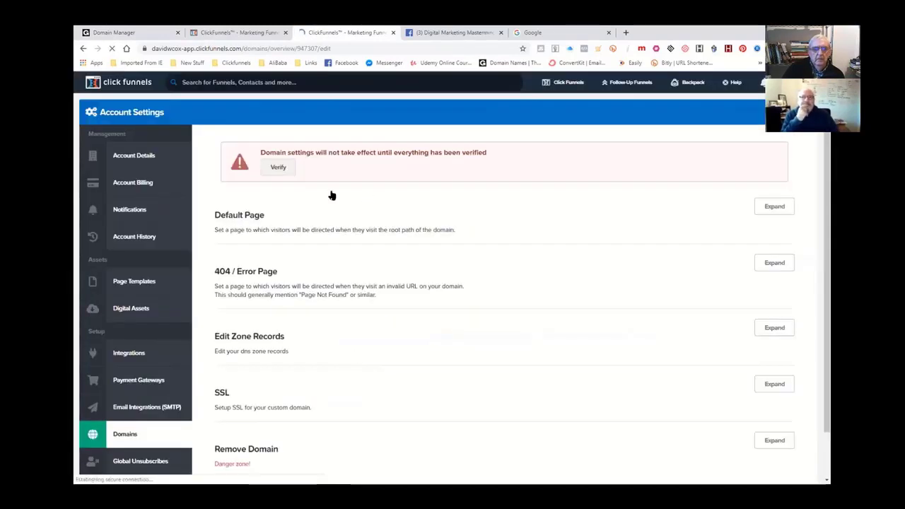
left_click(277, 168)
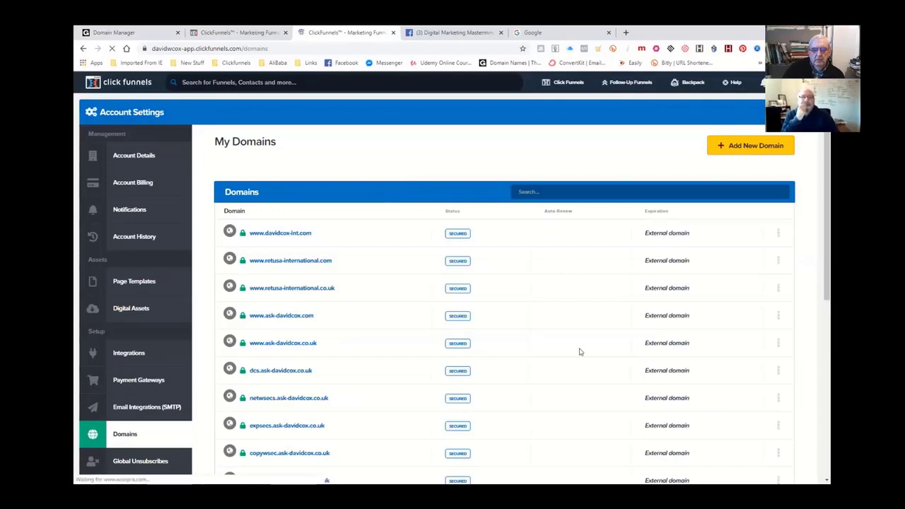
scroll(573, 331, "down", 3)
scroll(571, 331, "down", 3)
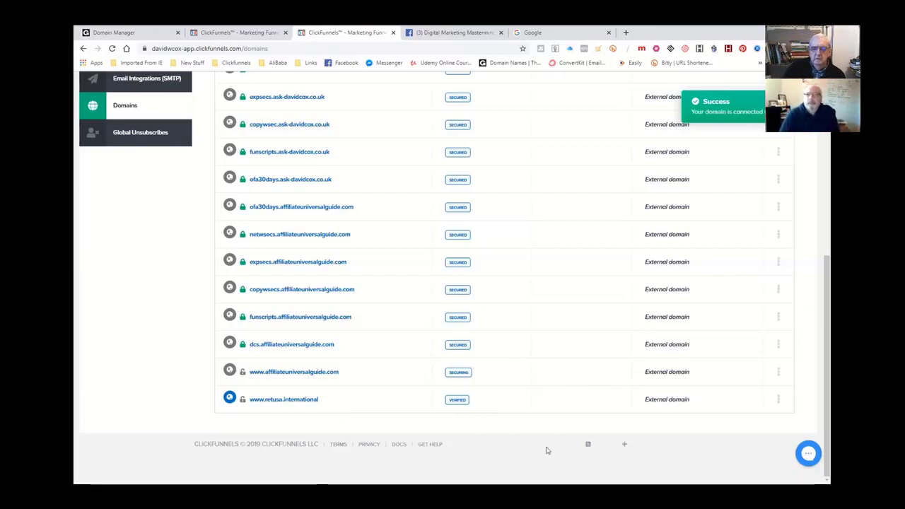
left_click(287, 400)
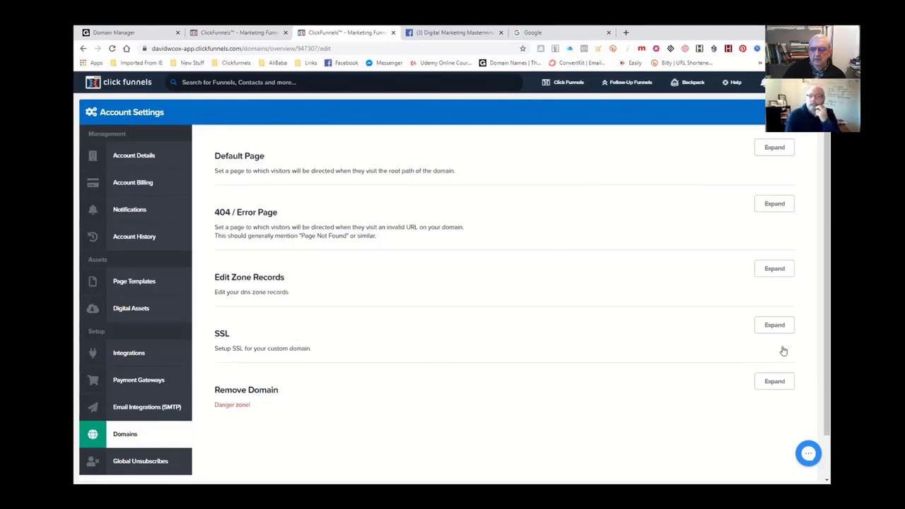
left_click(773, 327)
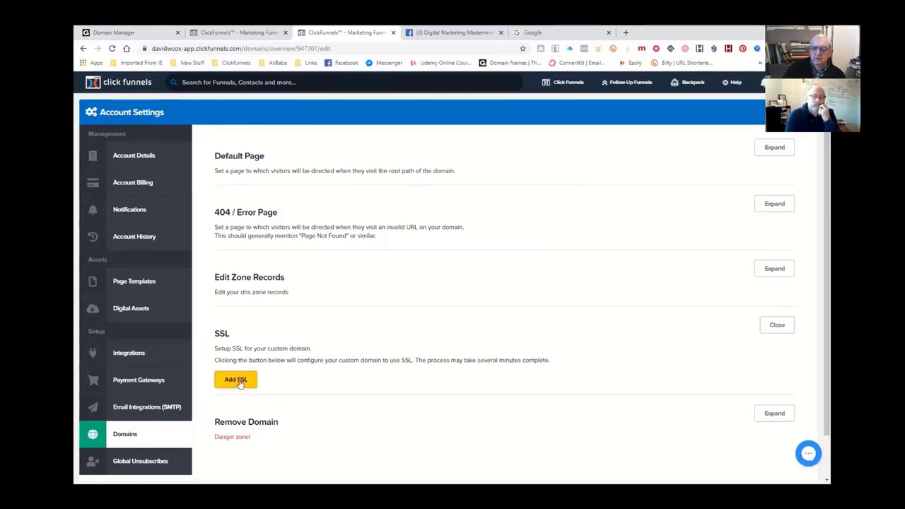
left_click(238, 381)
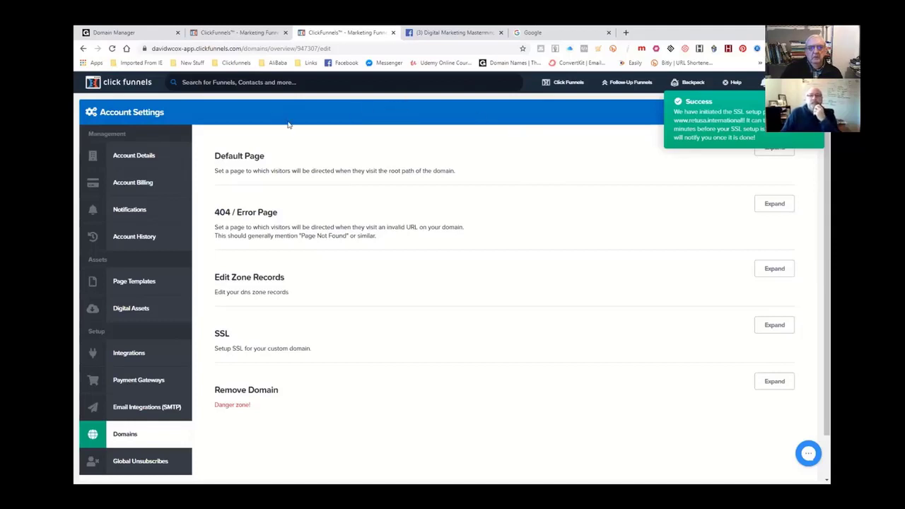
- Switch to GoDaddy and save a new CNAME record for retusa.international, with the person's first name as host, pointing to target.clickfunnels.com
left_click(106, 33)
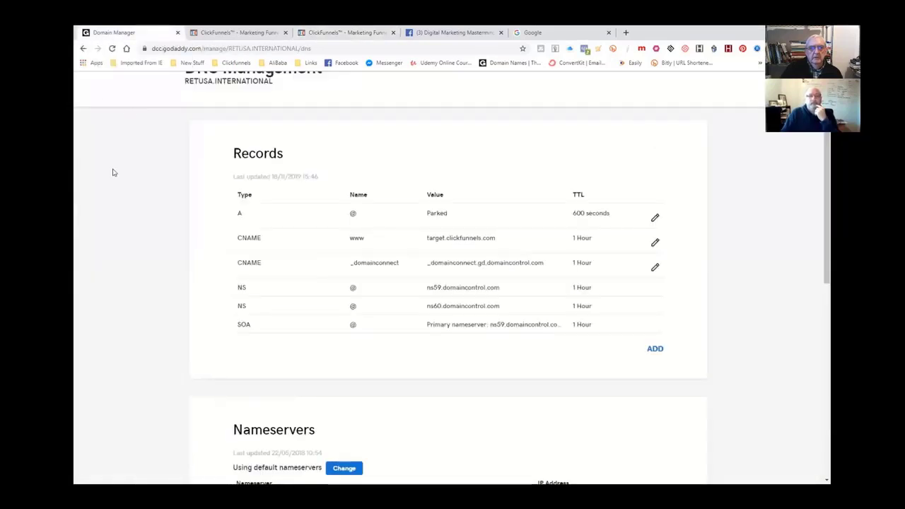
scroll(113, 169, "up", 2)
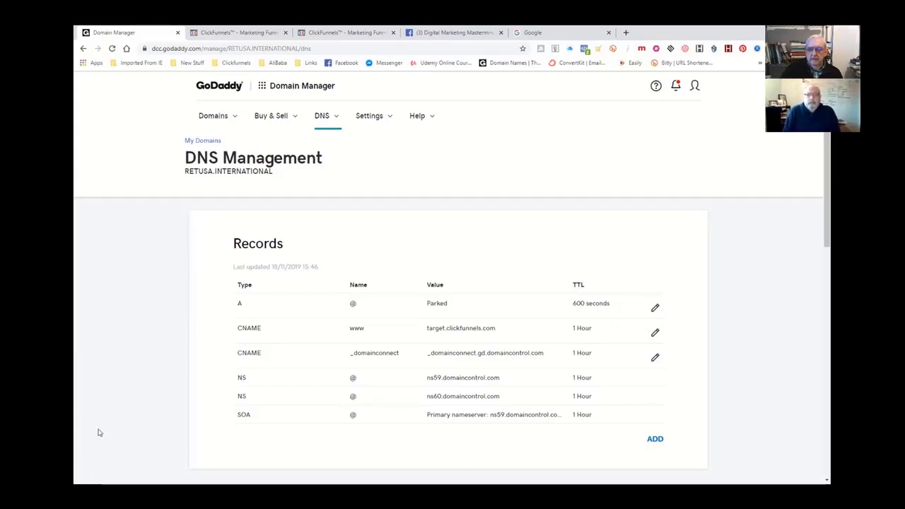
left_click(654, 440)
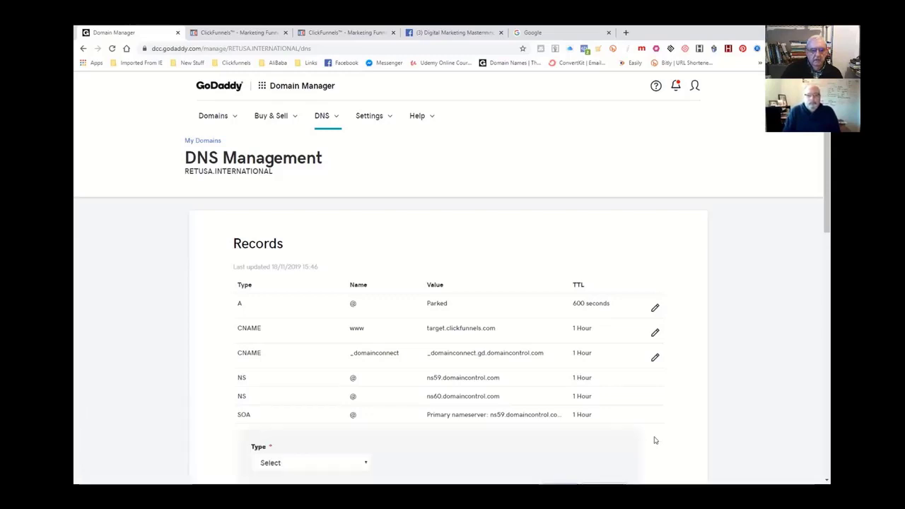
scroll(400, 349, "down", 2)
left_click(366, 327)
left_click(268, 376)
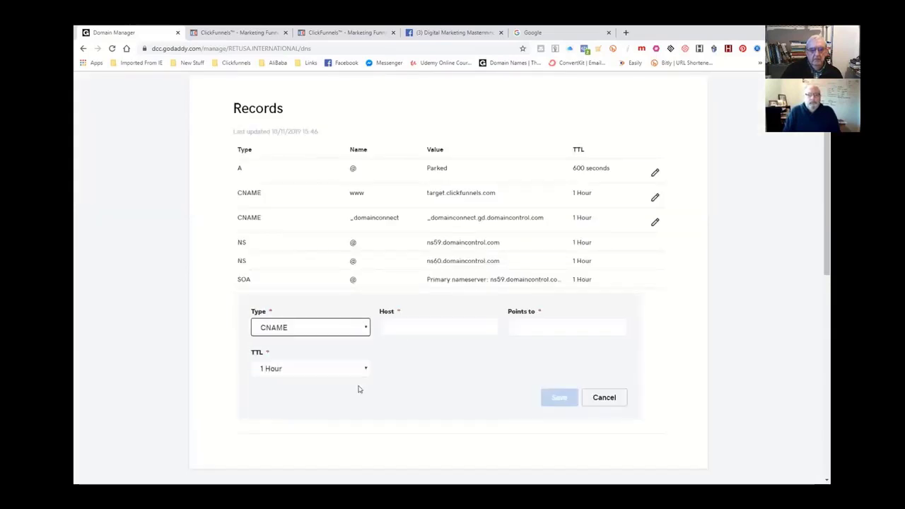
left_click(396, 325)
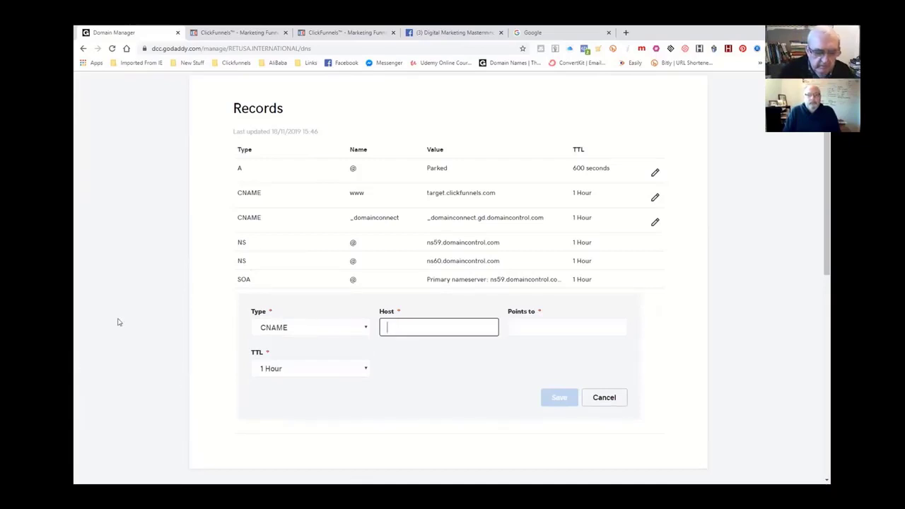
type("dere")
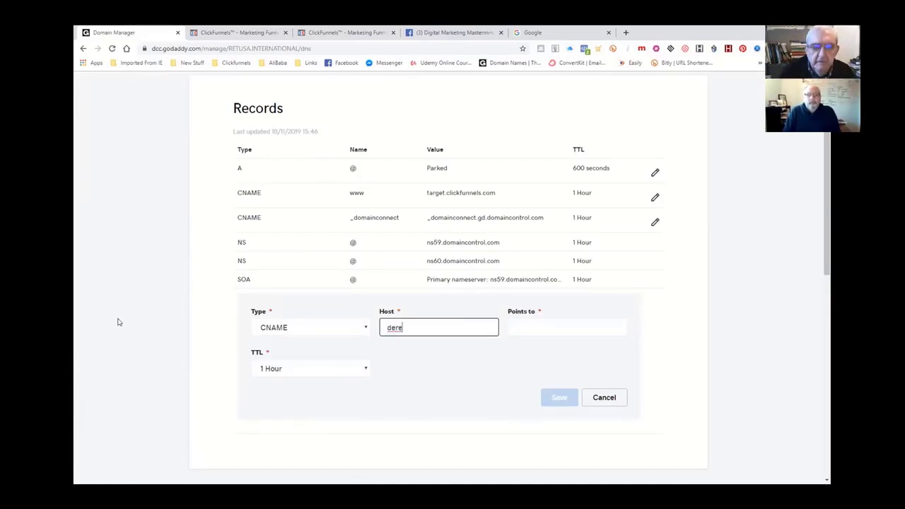
type("k")
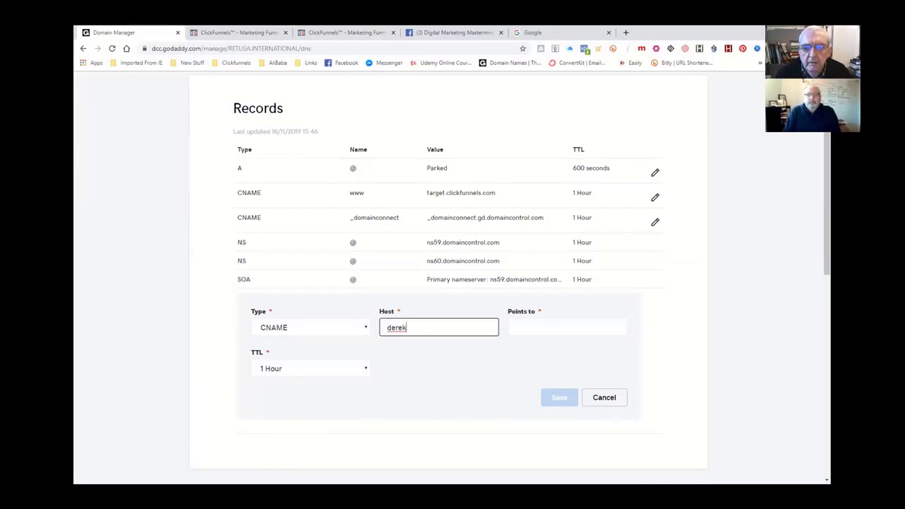
left_click(517, 325)
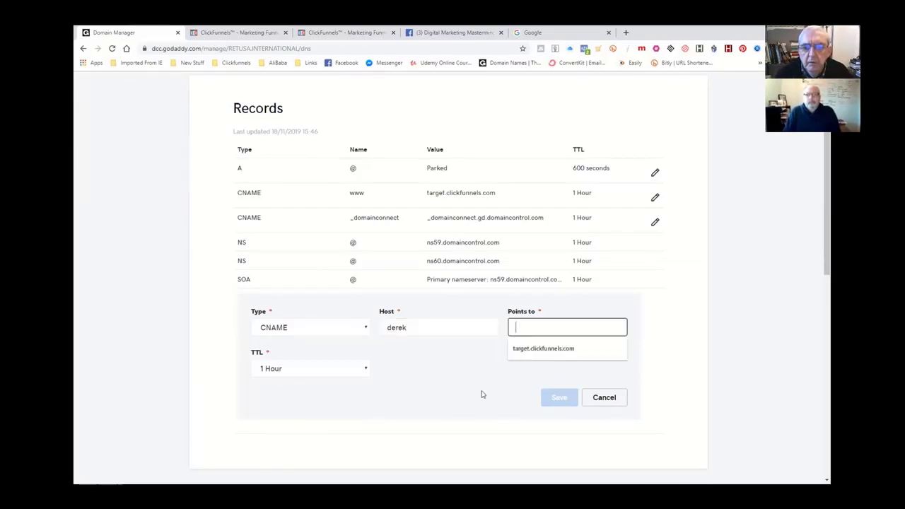
left_click(552, 350)
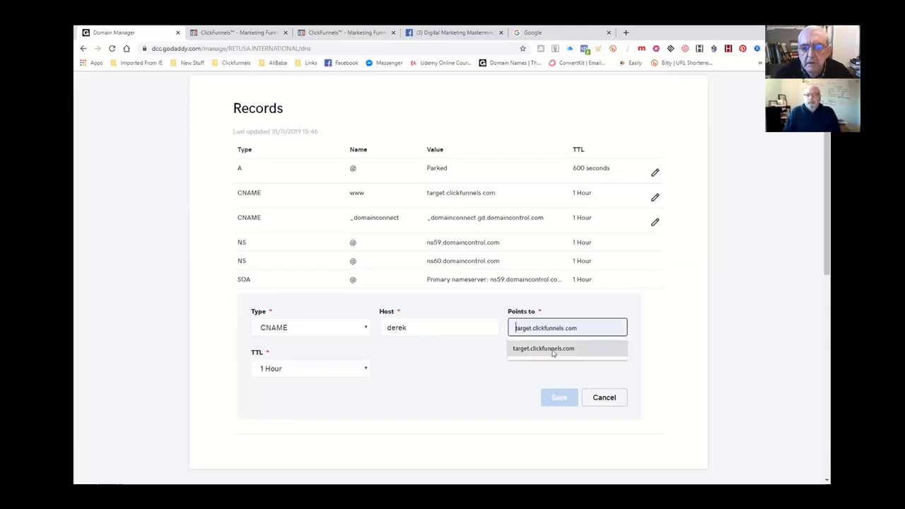
left_click(553, 350)
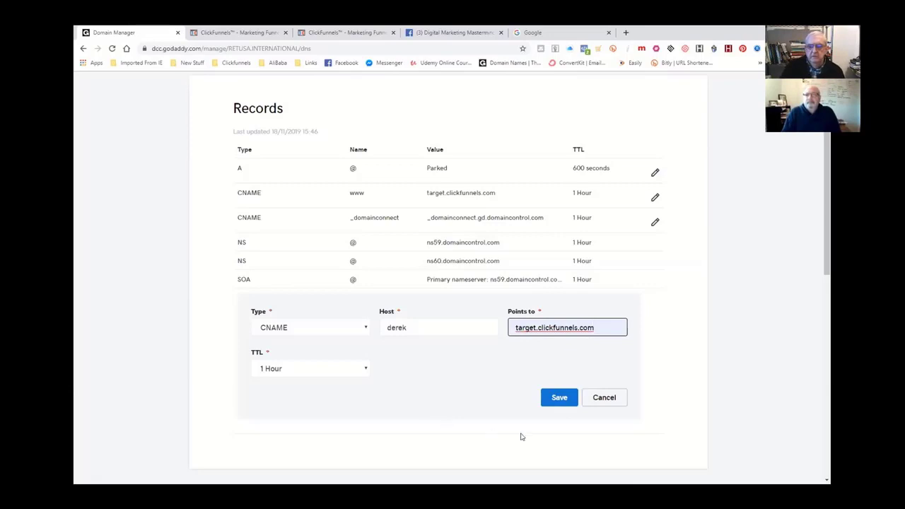
left_click(560, 398)
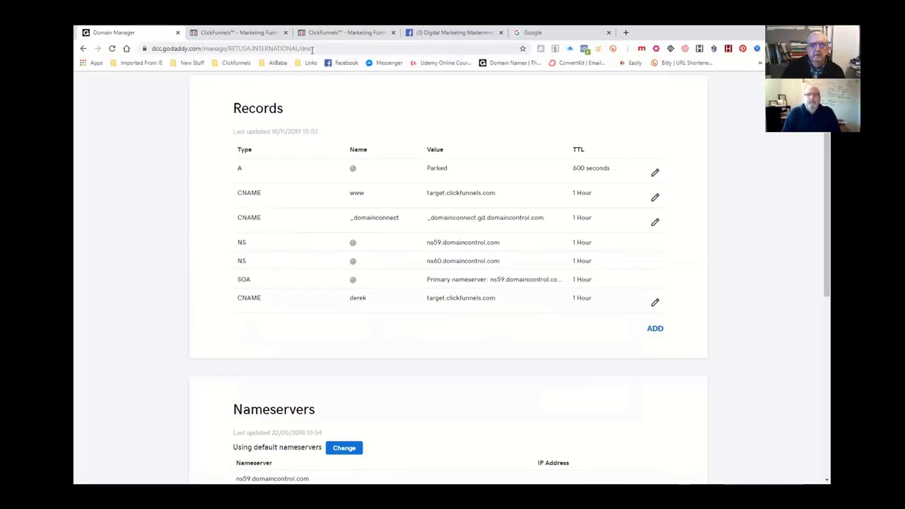
- Switch to ClickFunnels, add the first-name subdomain of retusa.international as an existing domain and confirm that its CNAME record is set up
left_click(347, 33)
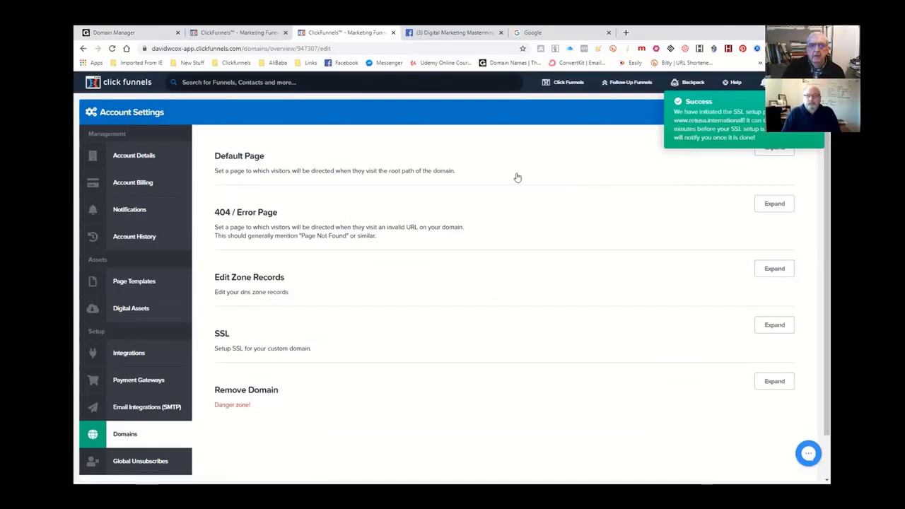
left_click(119, 437)
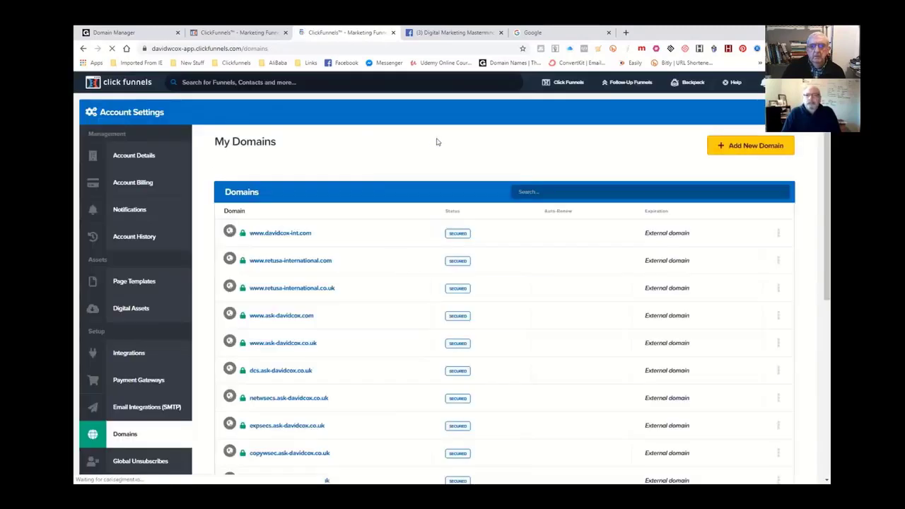
left_click(712, 147)
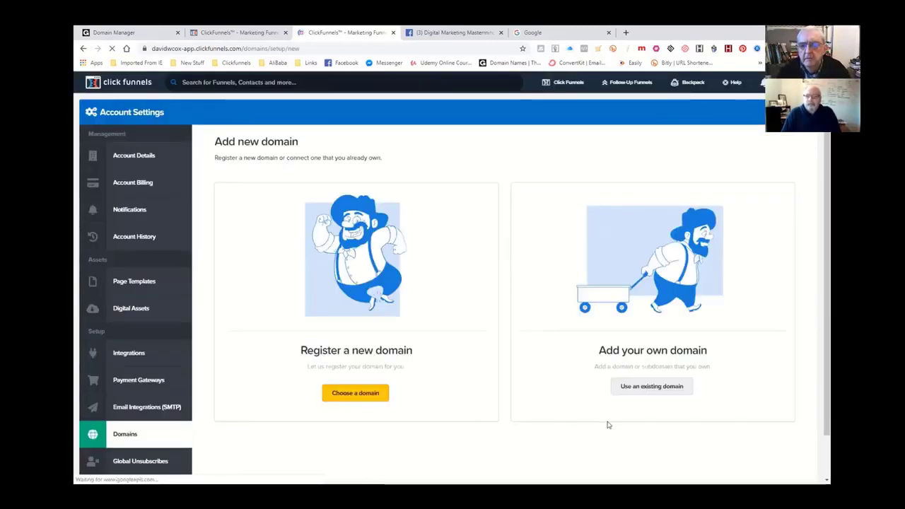
left_click(651, 386)
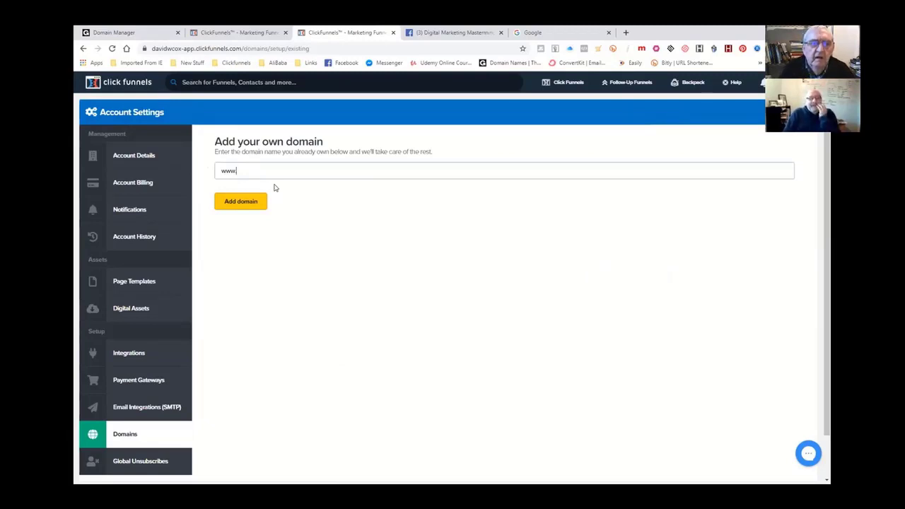
key("BackSpace")
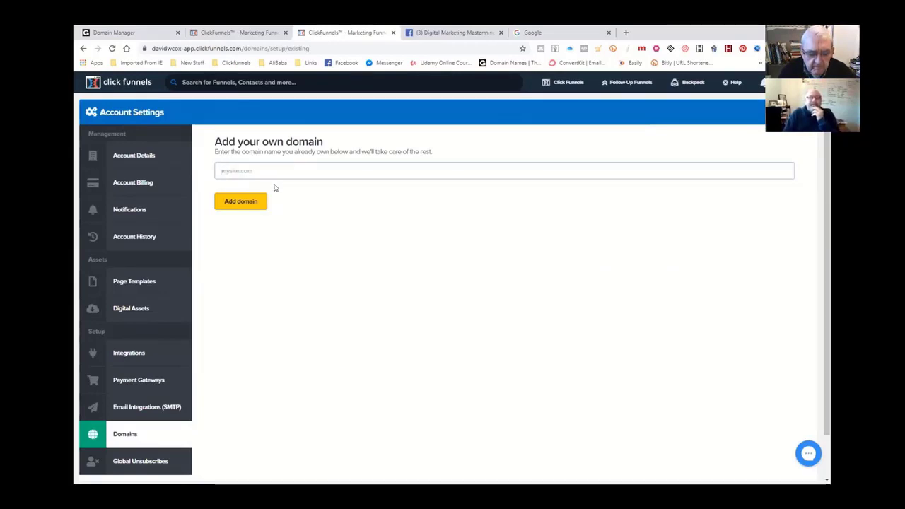
type("derek.r")
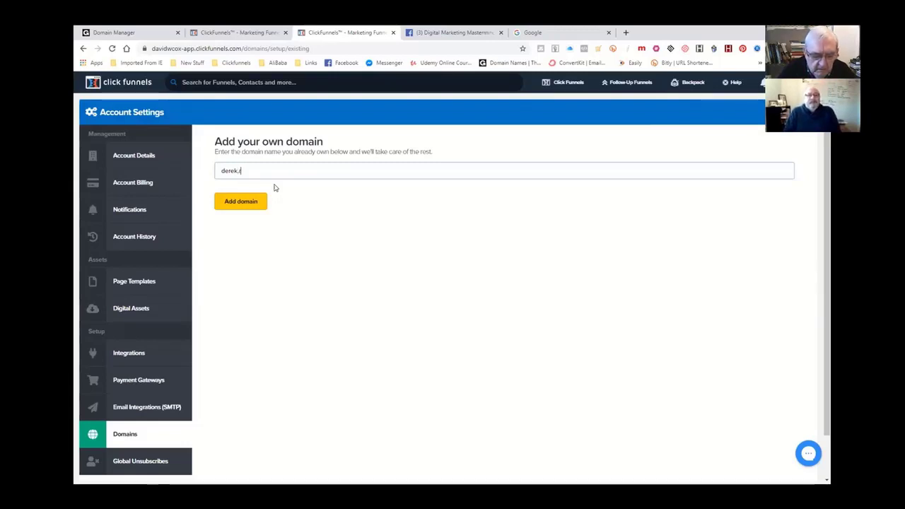
type("etusa.inte")
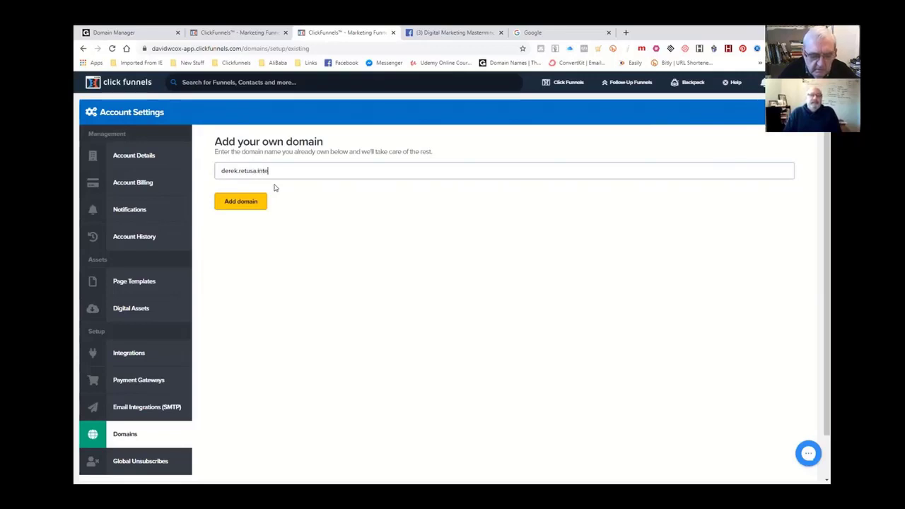
type("rnational")
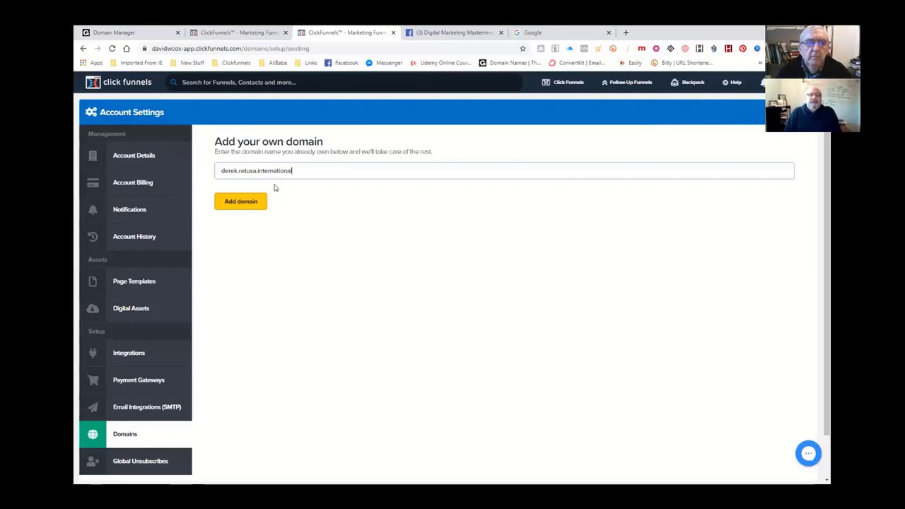
left_click(241, 202)
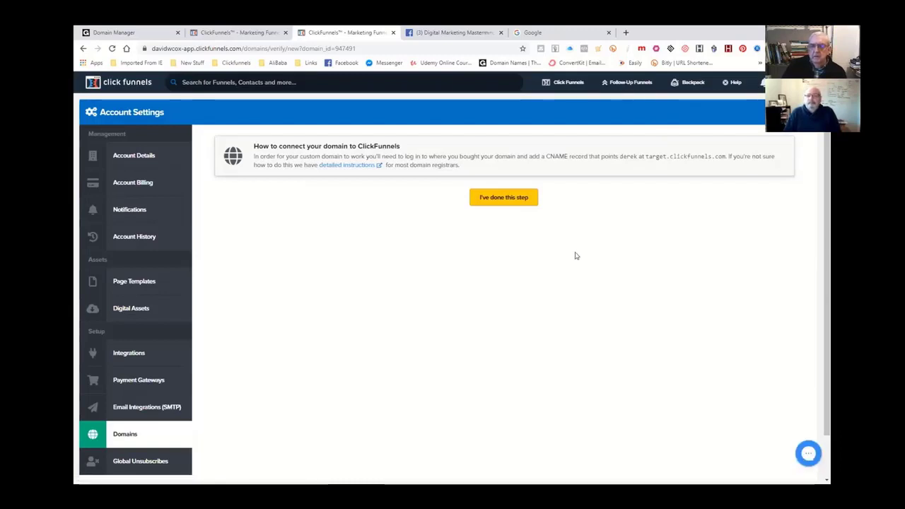
left_click(502, 199)
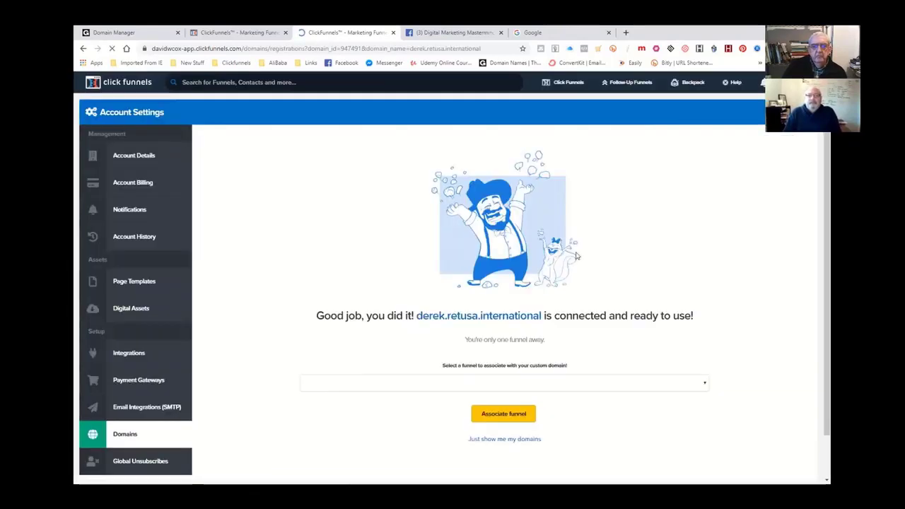
- Associate the new subdomain with the first-name test funnel and check the subdomain's status in the domain list
scroll(664, 387, "down", 1)
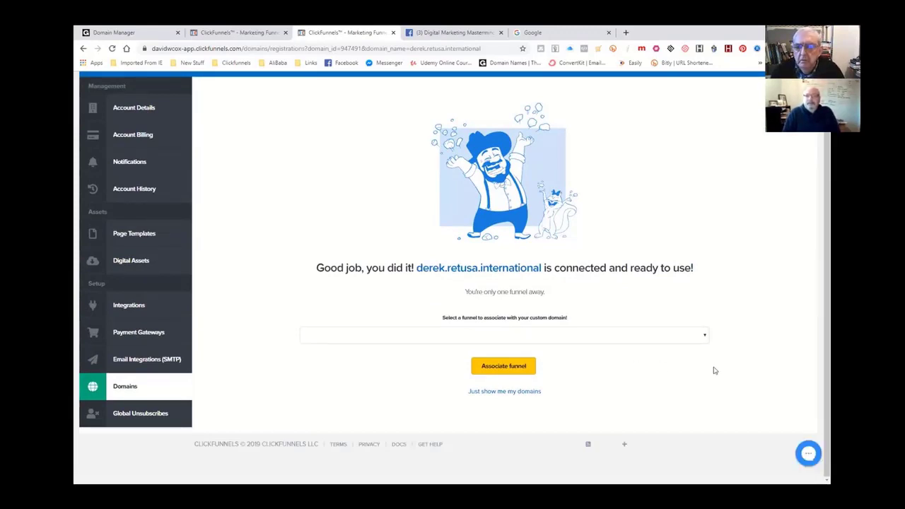
left_click(703, 336)
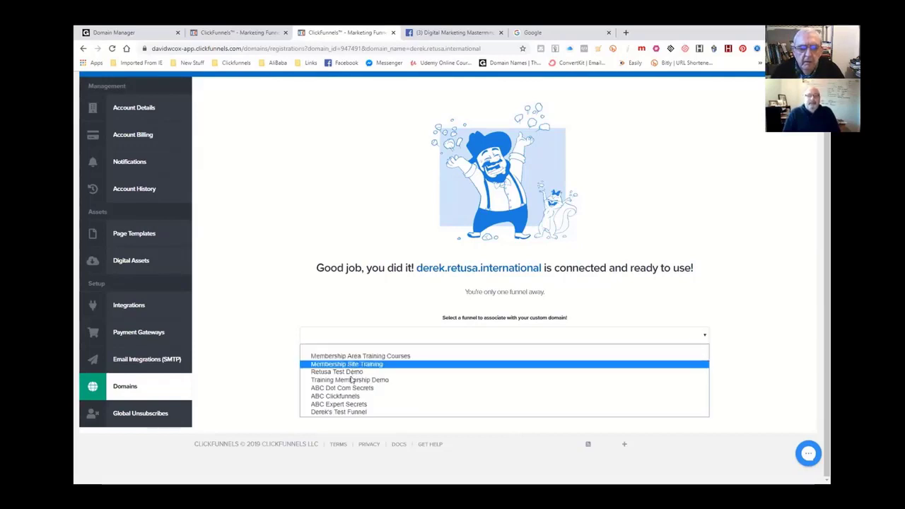
left_click(339, 412)
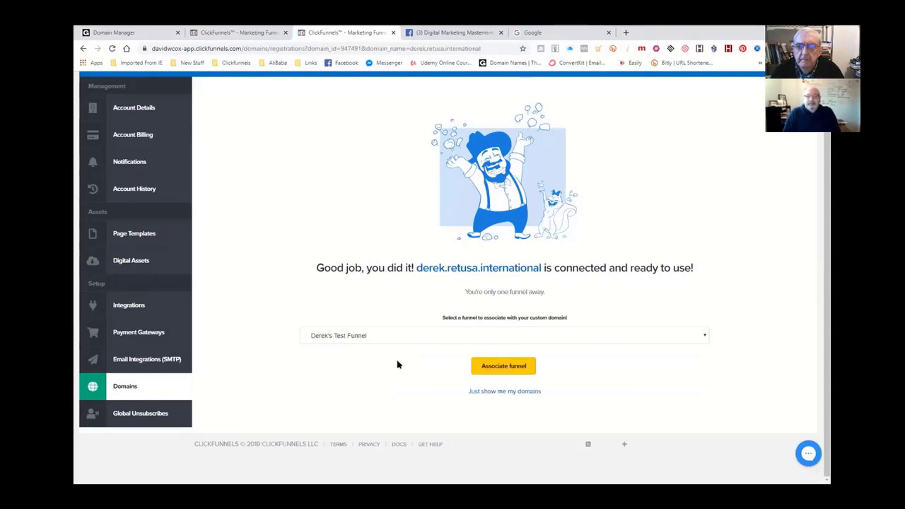
left_click(497, 368)
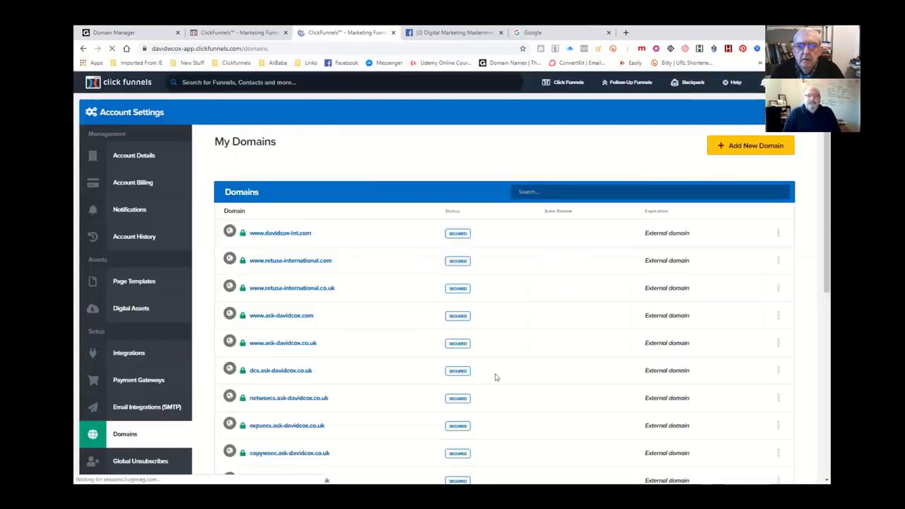
scroll(608, 364, "down", 5)
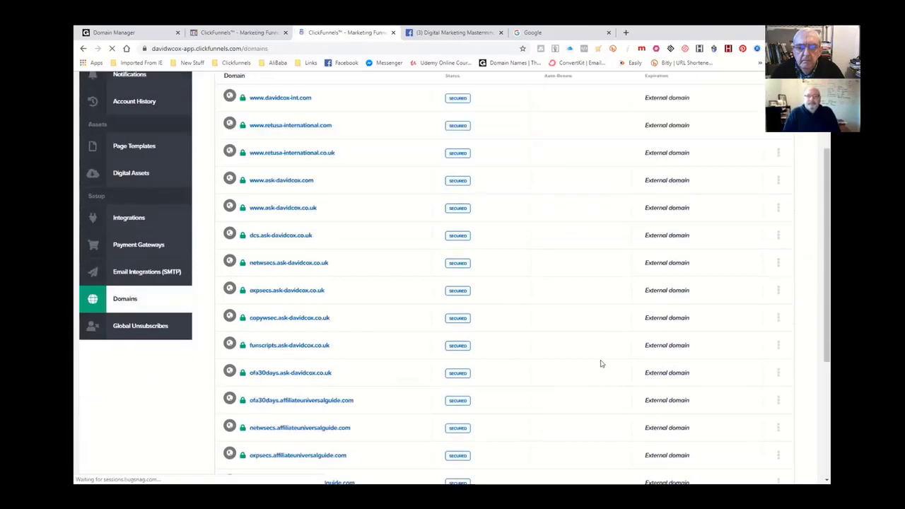
scroll(601, 366, "down", 1)
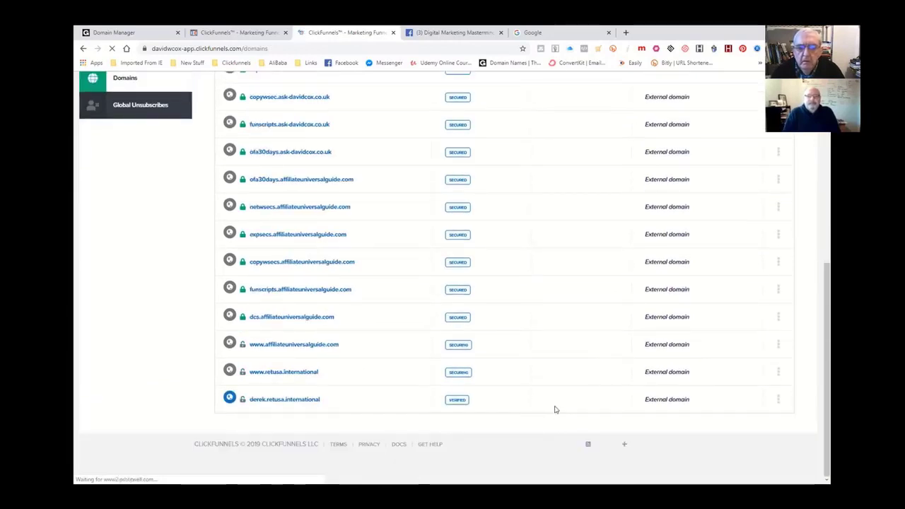
scroll(559, 339, "up", 5)
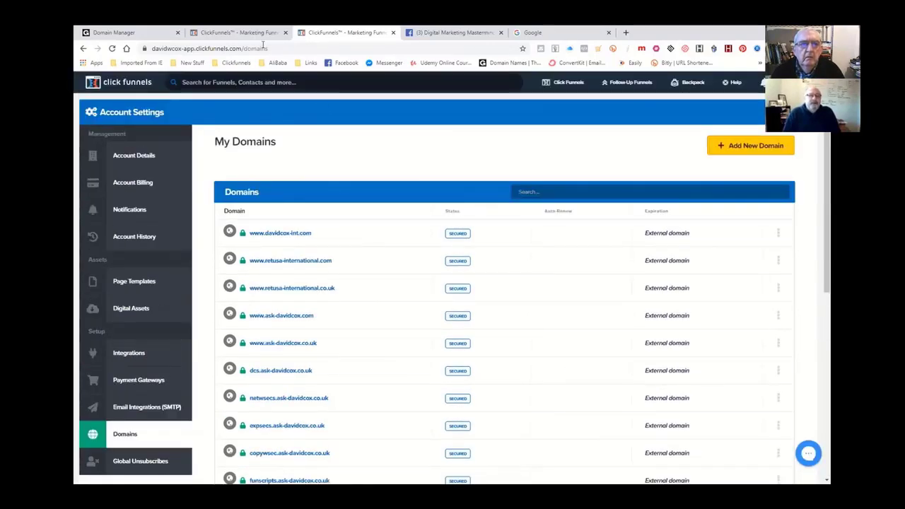
- In the test funnel's Optin step, set the page path to the person's first name, update the page and reopen its settings
left_click(255, 34)
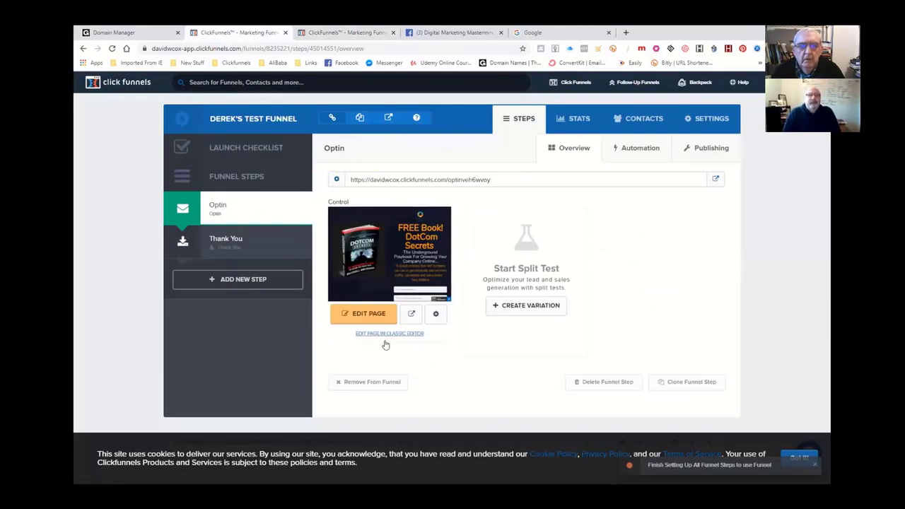
left_click(401, 391)
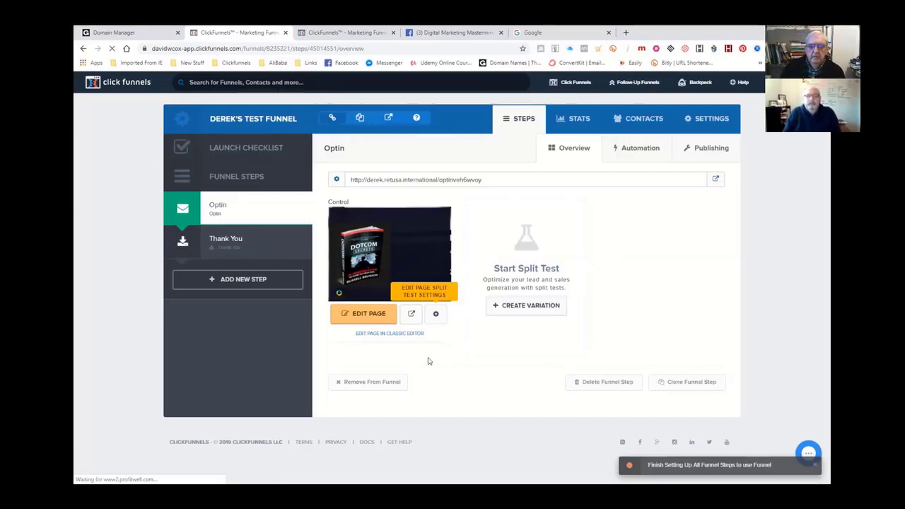
left_click(436, 314)
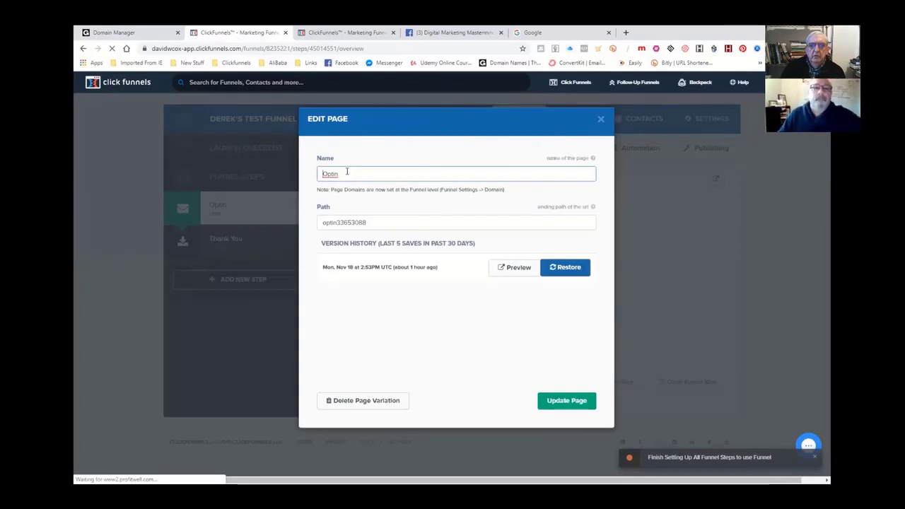
left_click_drag(381, 224, 73, 296)
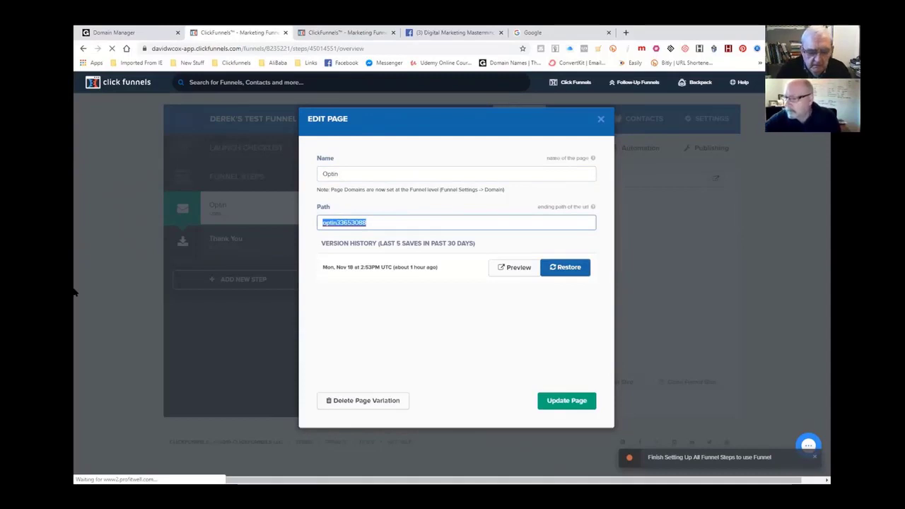
type("derek")
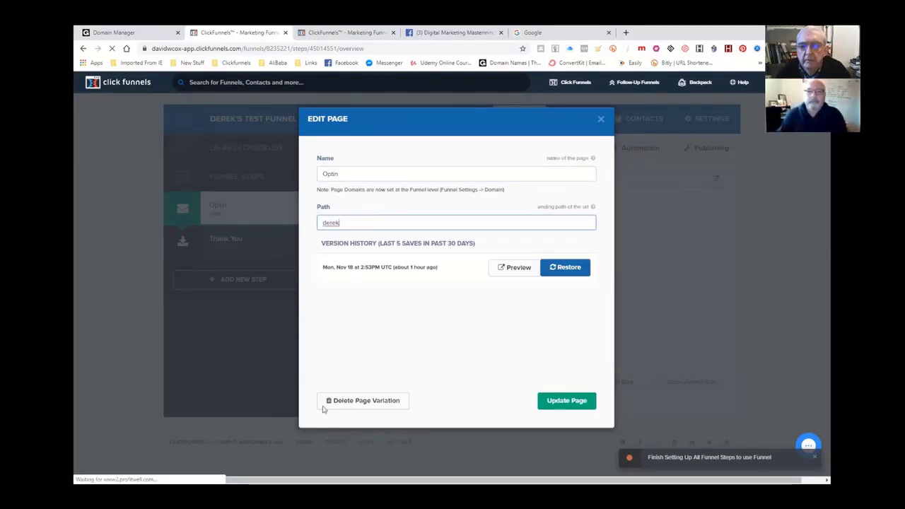
left_click(550, 405)
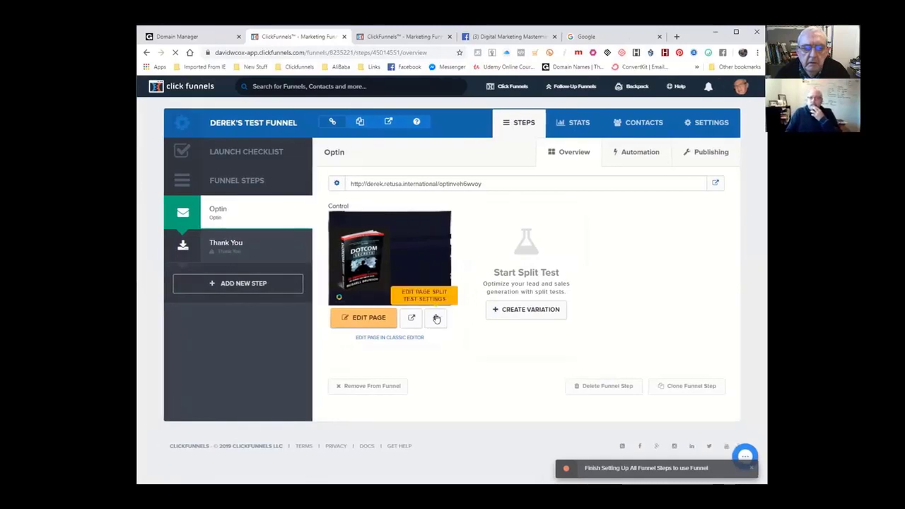
left_click(436, 319)
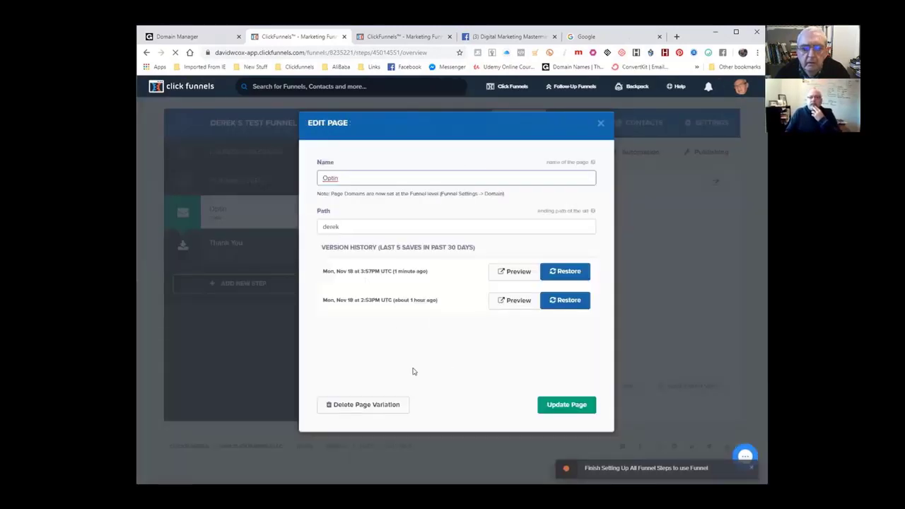
- Close the Optin page's settings, open the page in the editor and display its SEO metadata
left_click(599, 123)
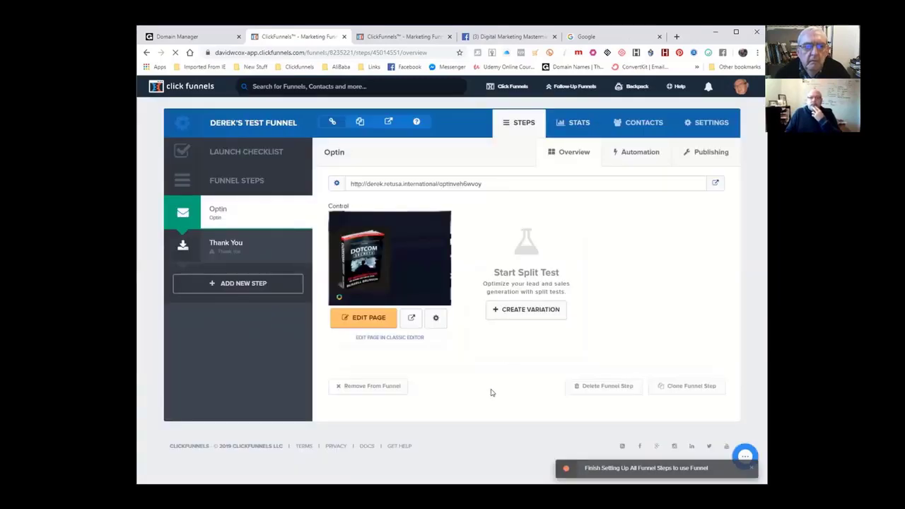
left_click(366, 321)
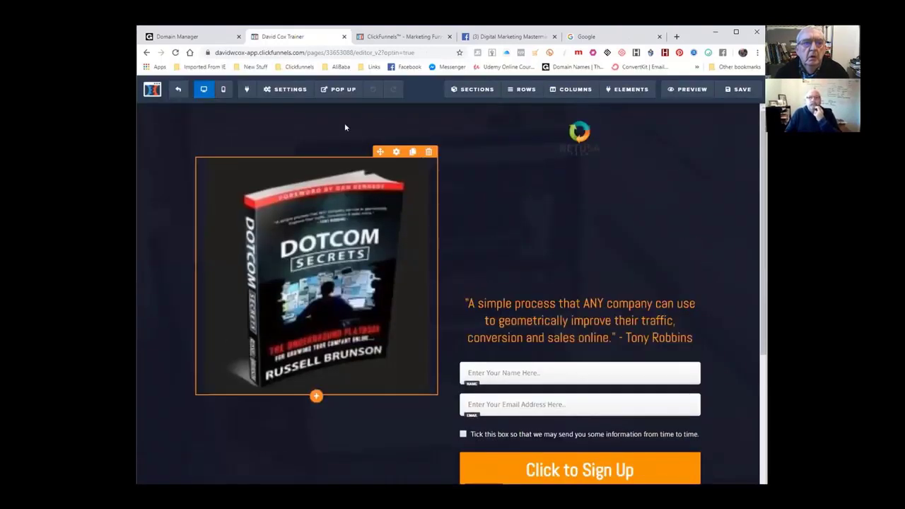
mouse_move(284, 91)
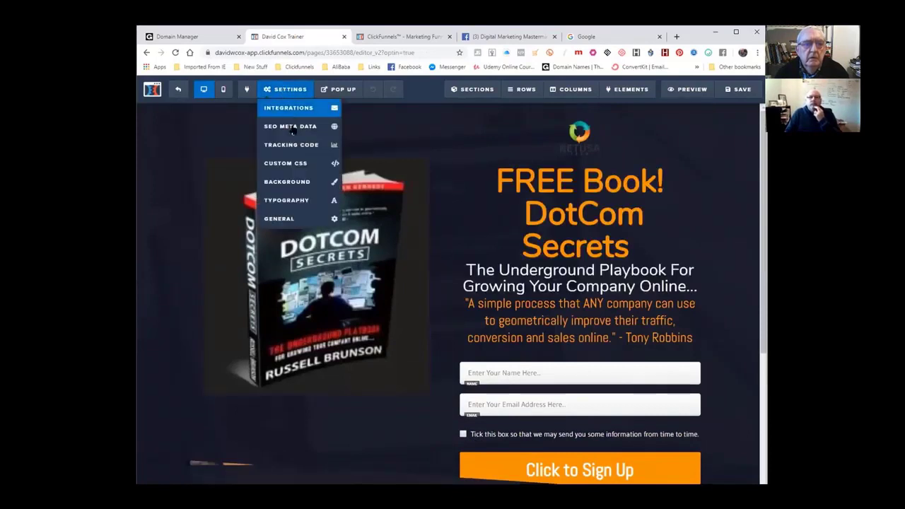
left_click(290, 128)
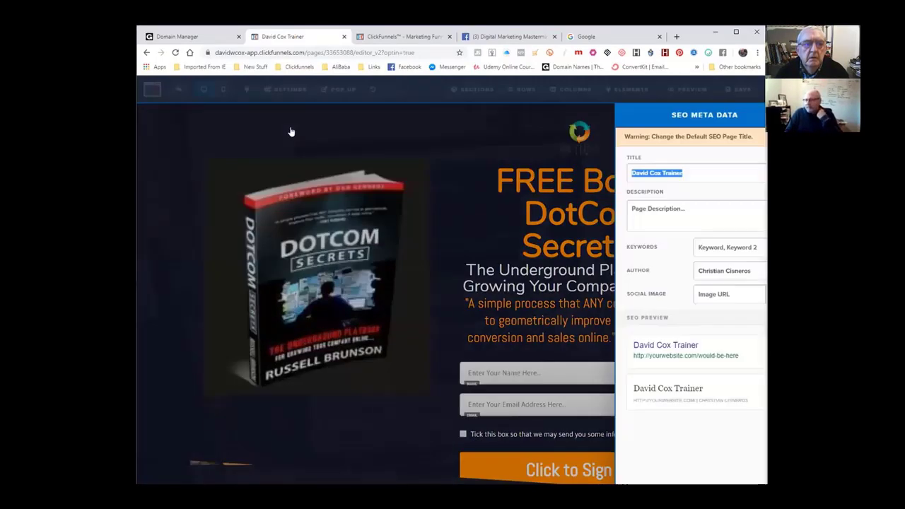
- Set the Optin page's SEO description to "Retusa Rocks", close the metadata settings and save the page
left_click(663, 172)
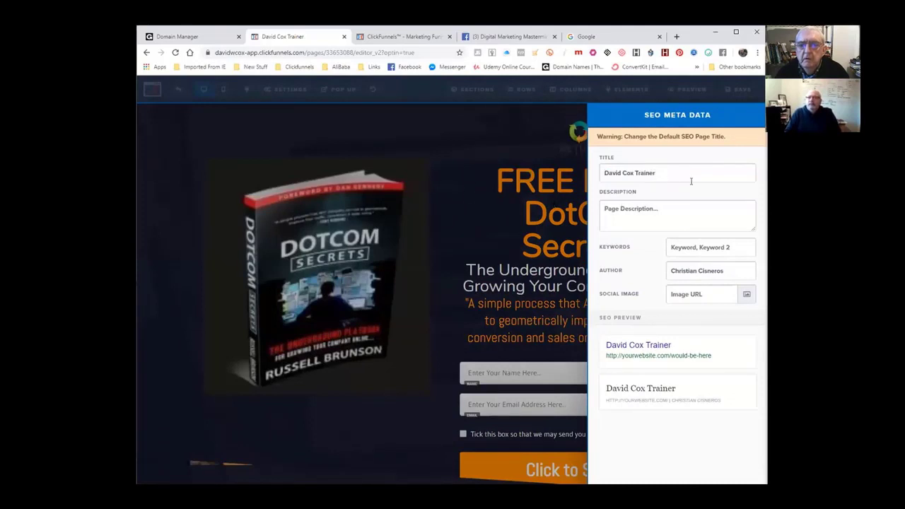
left_click(670, 225)
type("Ret")
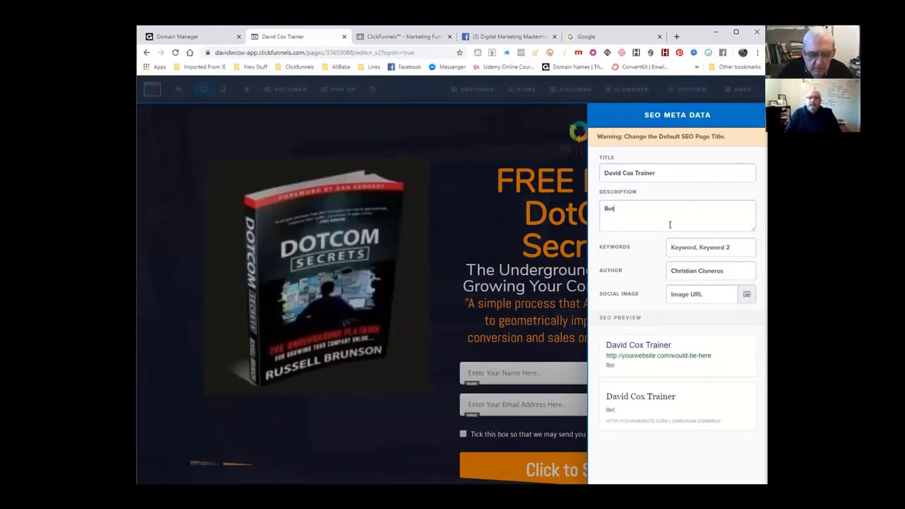
type("usa Rocks")
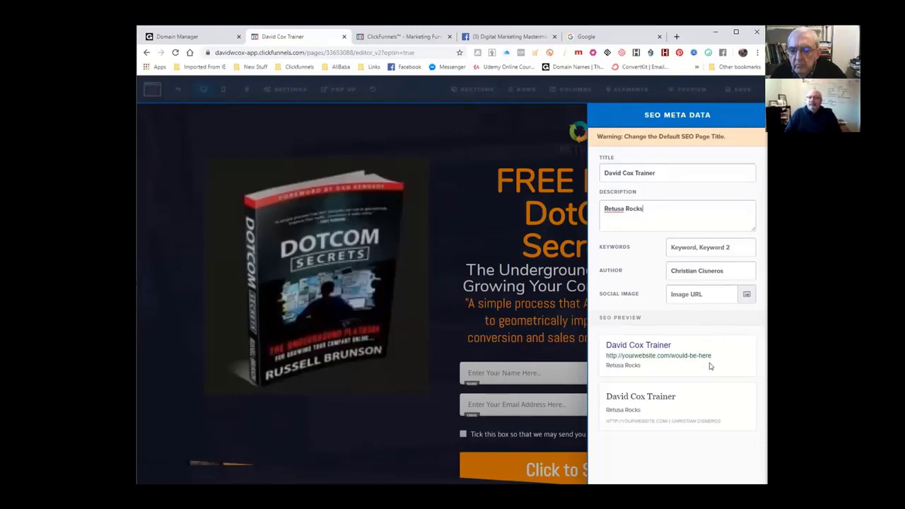
left_click(546, 120)
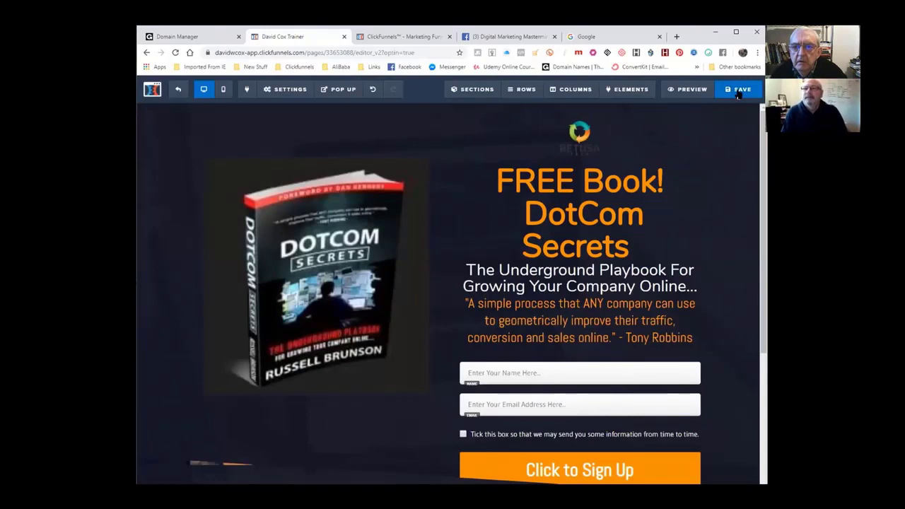
left_click(739, 93)
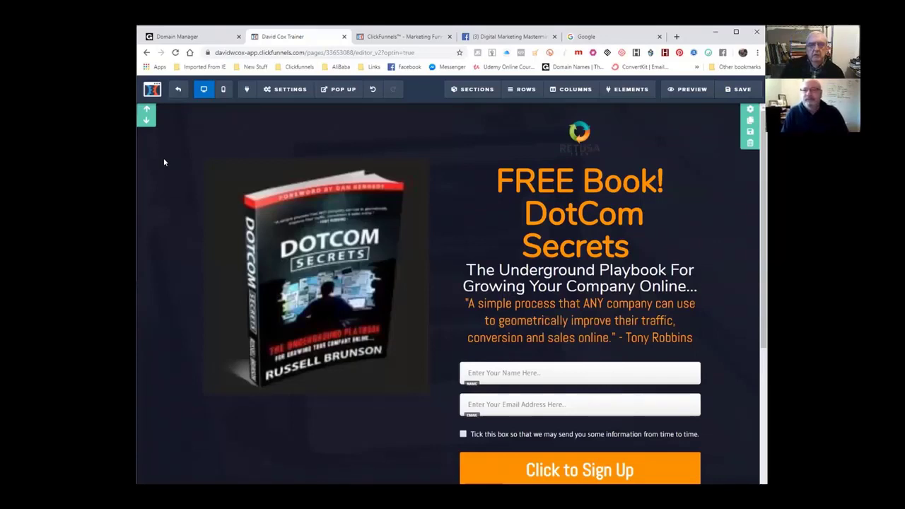
- Switch to Google, search for the exact phrase "retusa rocks", and return to the browser's home page after checking the results
left_click(608, 40)
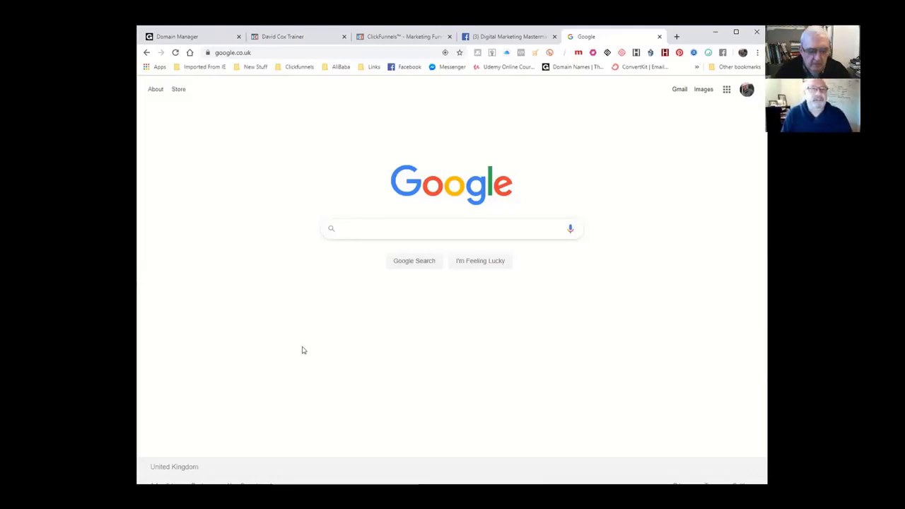
type("\"re")
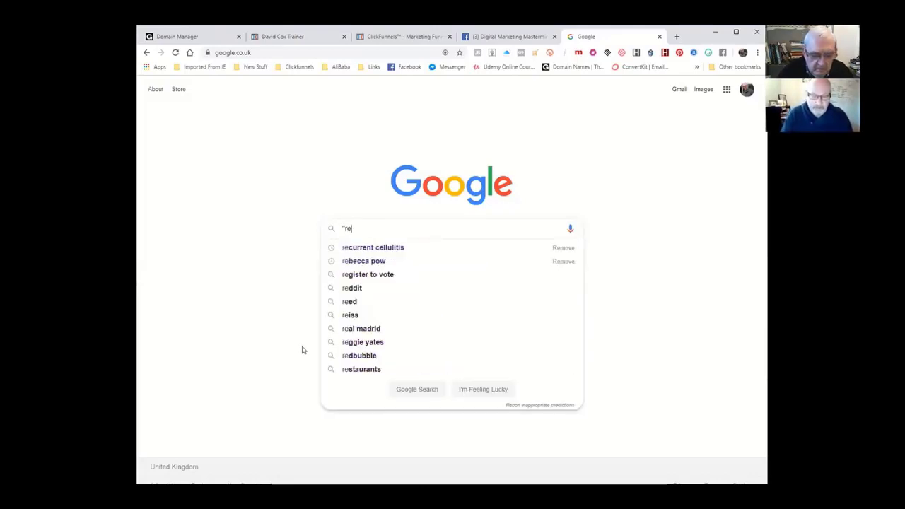
type("tusa r")
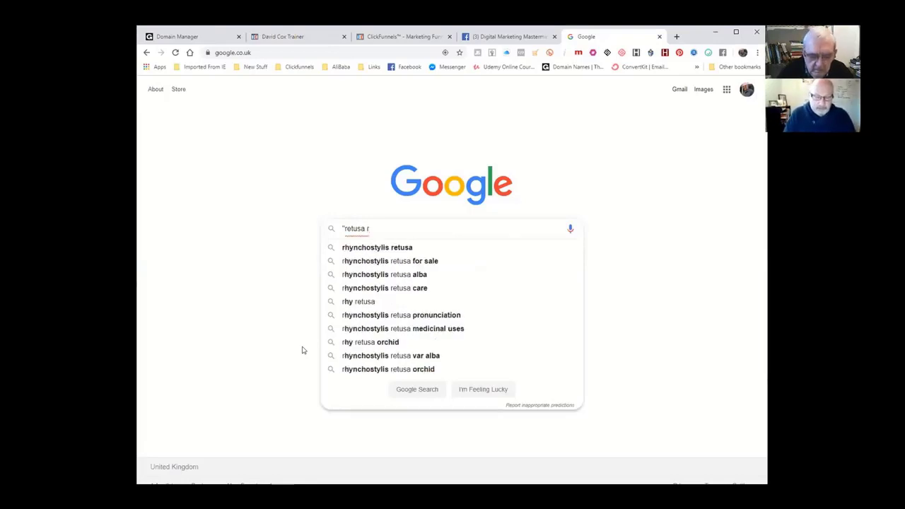
type("ocks")
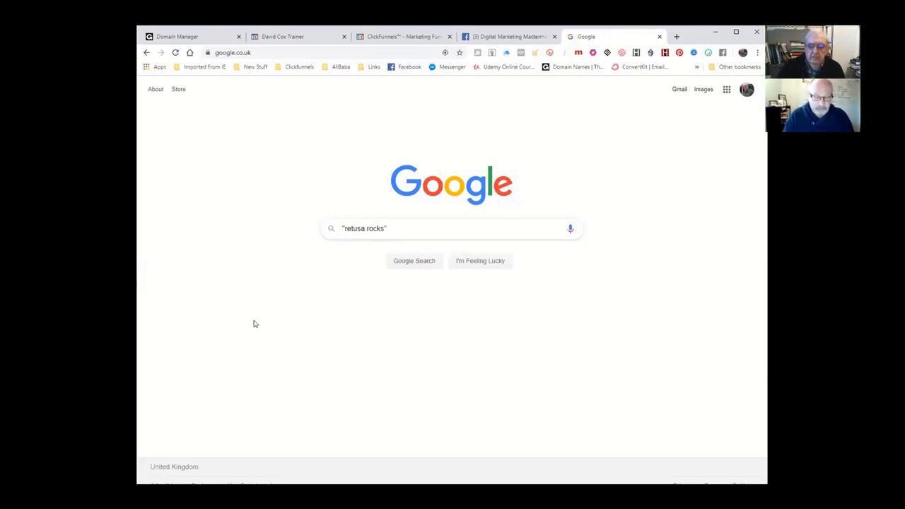
key("Return")
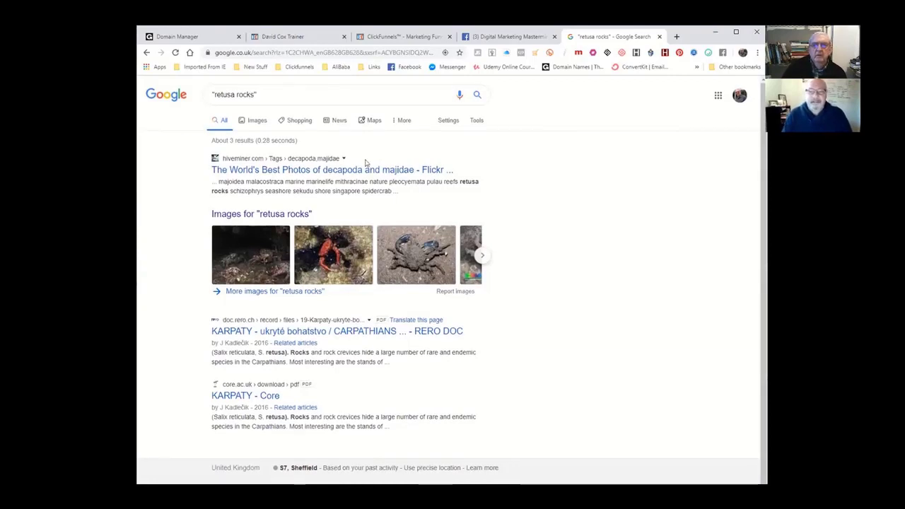
left_click(189, 54)
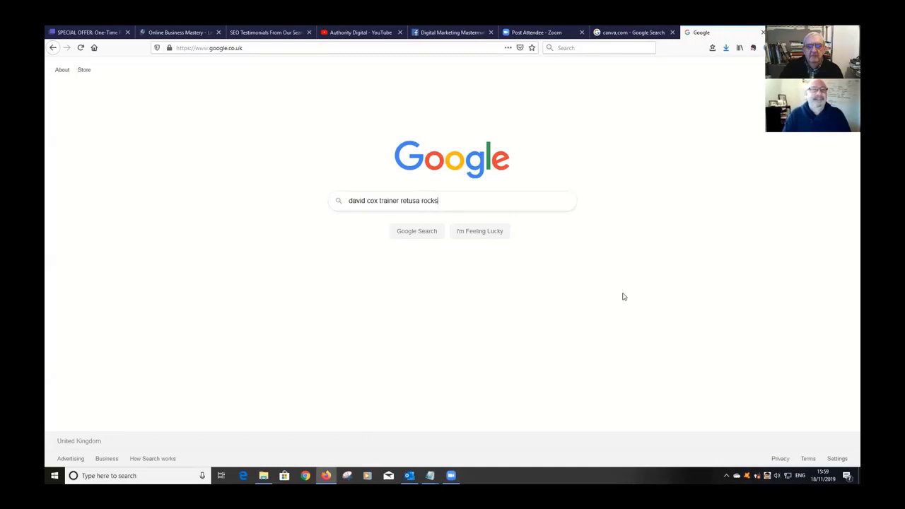
- Search Google for the trainer's full name plus "trainer retusa rocks" and look through the results for the page
key("Return")
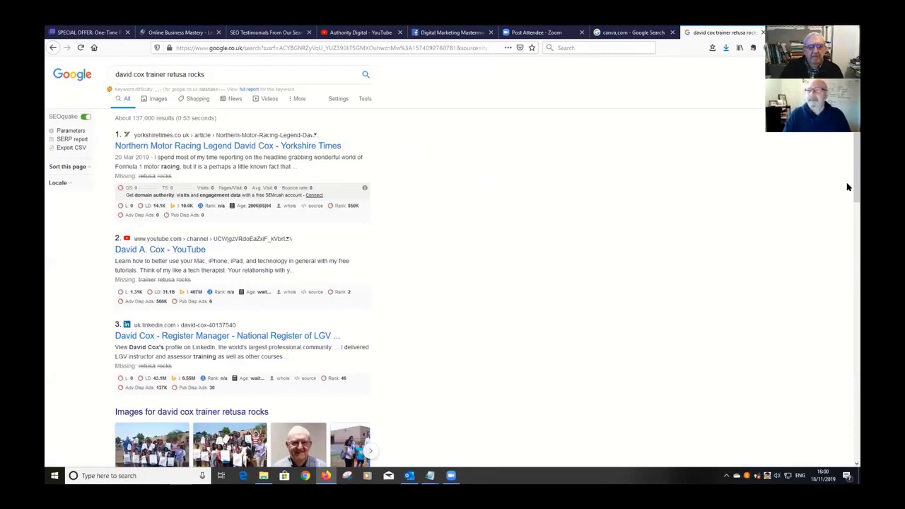
scroll(847, 188, "down", 4)
scroll(847, 261, "down", 3)
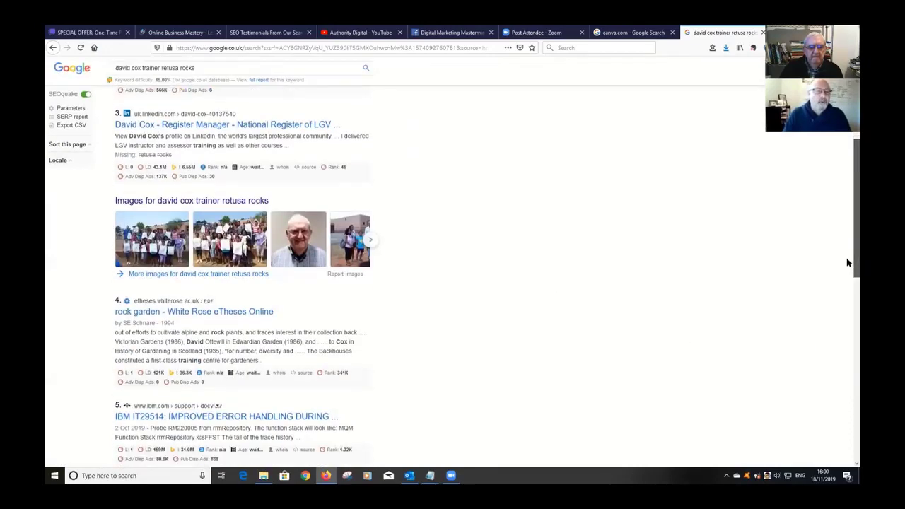
scroll(847, 298, "down", 3)
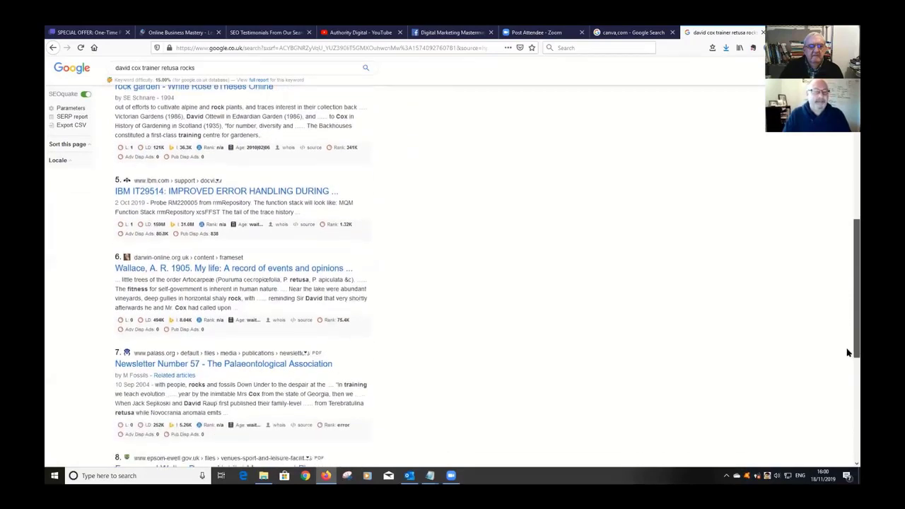
key("Home")
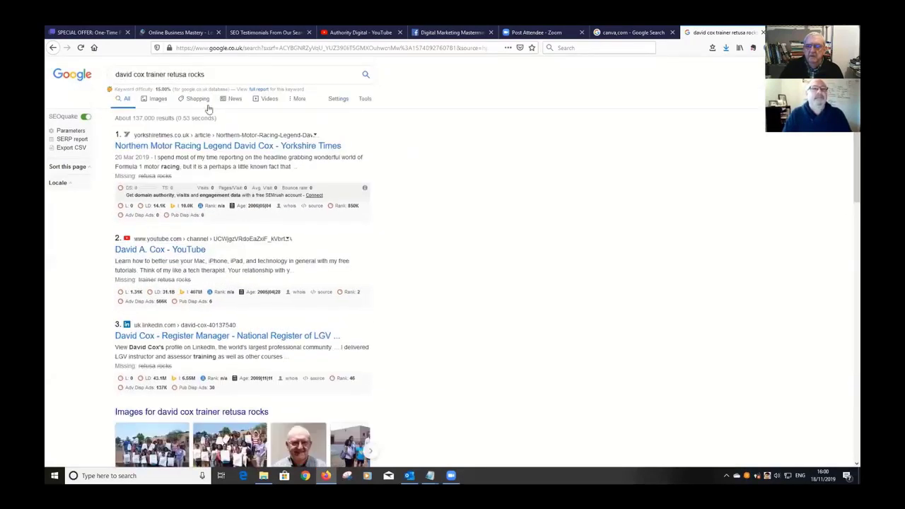
- Replace the Google query with "authority digital berkhamsted" and run the search
left_click_drag(205, 74, 117, 74)
type("au")
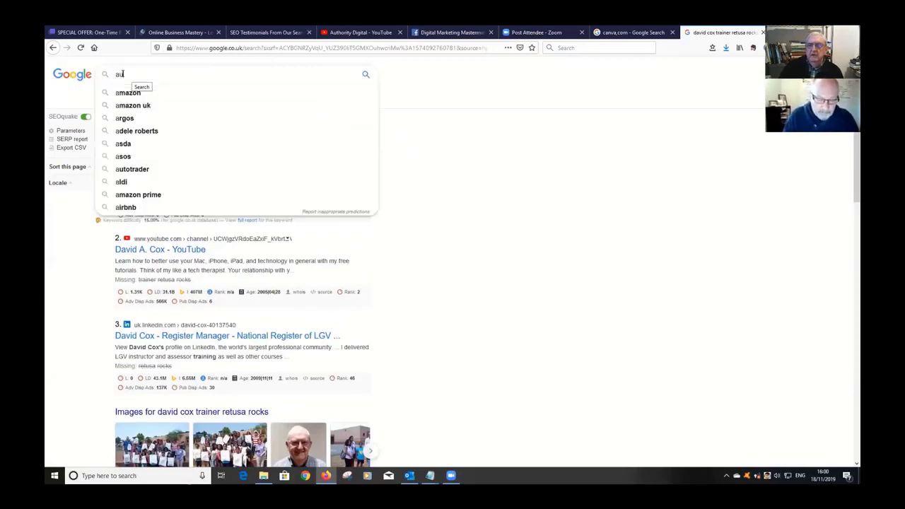
type("thority digi")
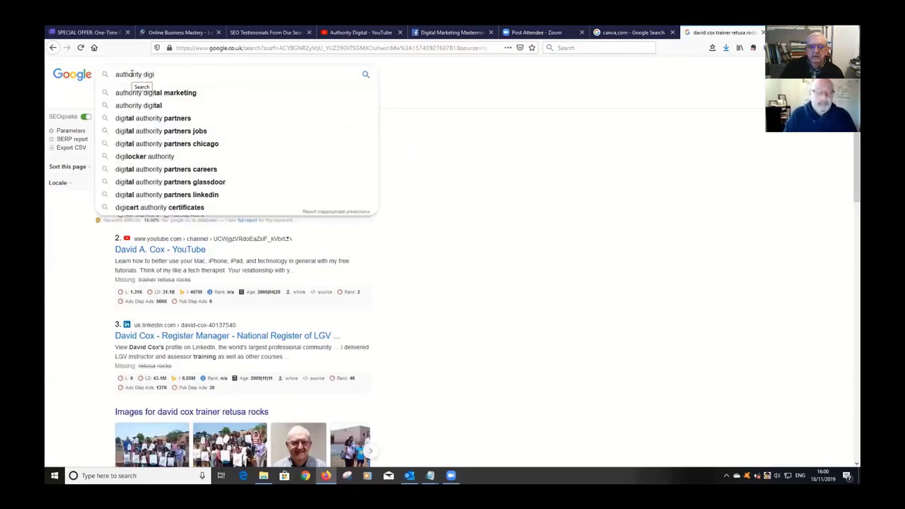
type("tal")
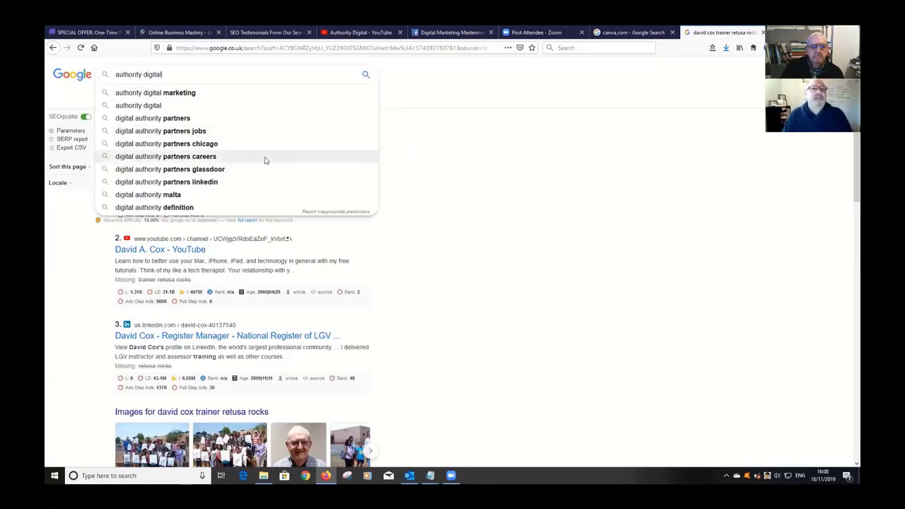
type(" berkhamsted")
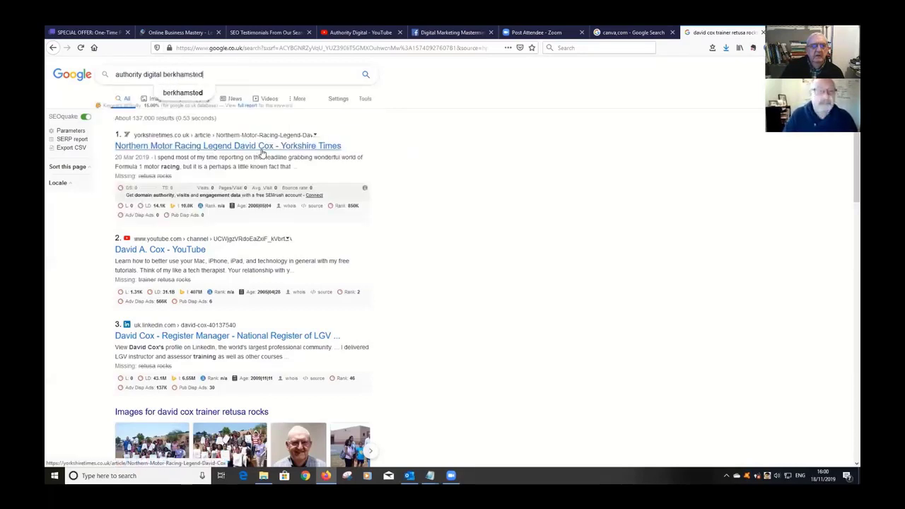
key("Return")
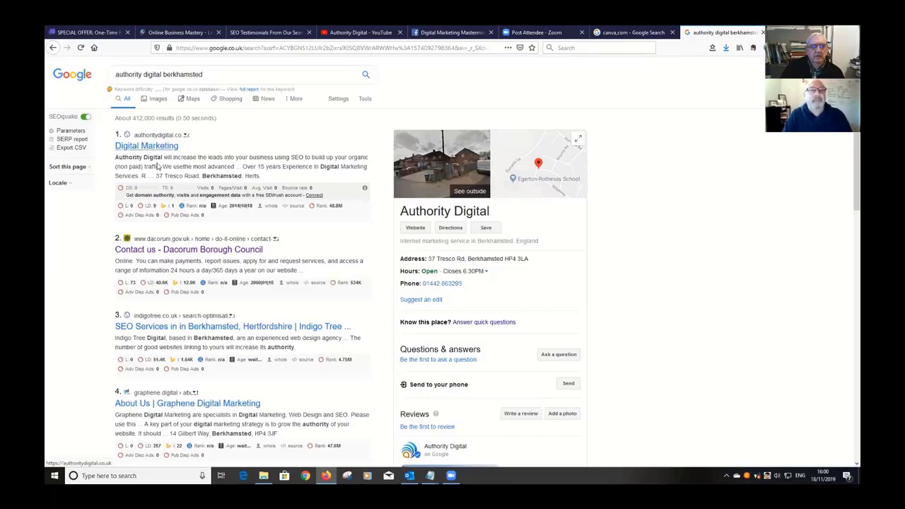
- Open authoritydigital.co.uk in a new tab and highlight the page title in its SEOquake diagnosis
left_click(315, 48)
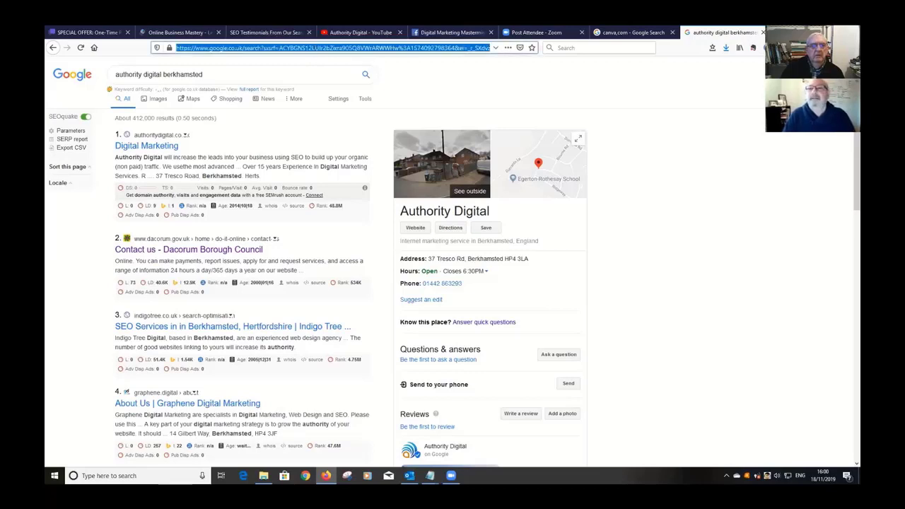
key("ctrl+t")
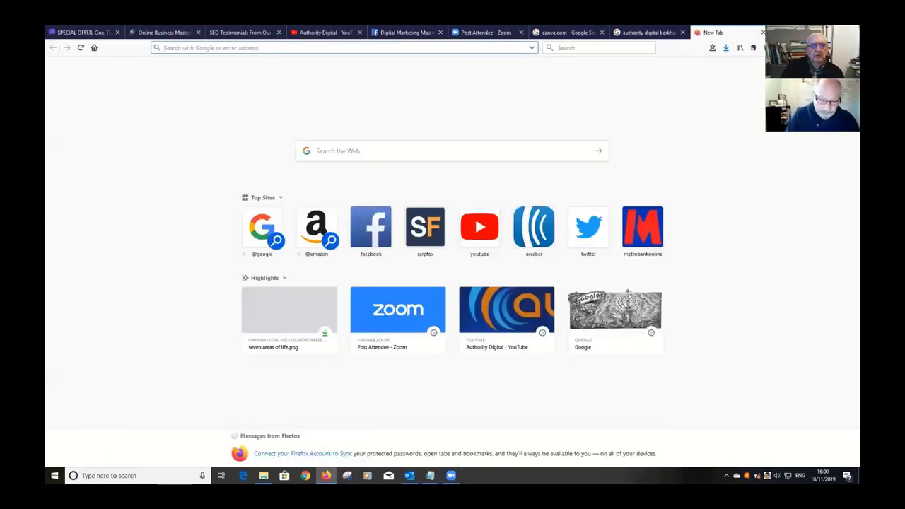
type("authoritydigit")
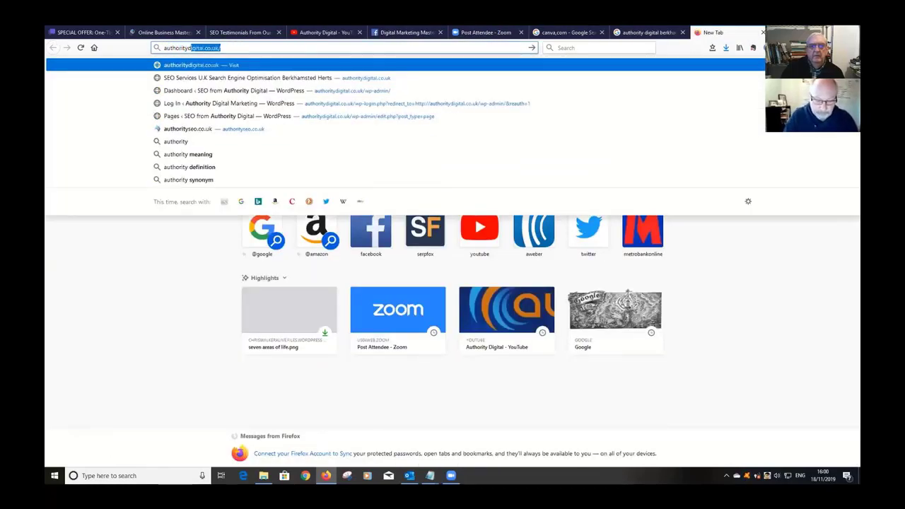
type("al.co.uk")
key("Return")
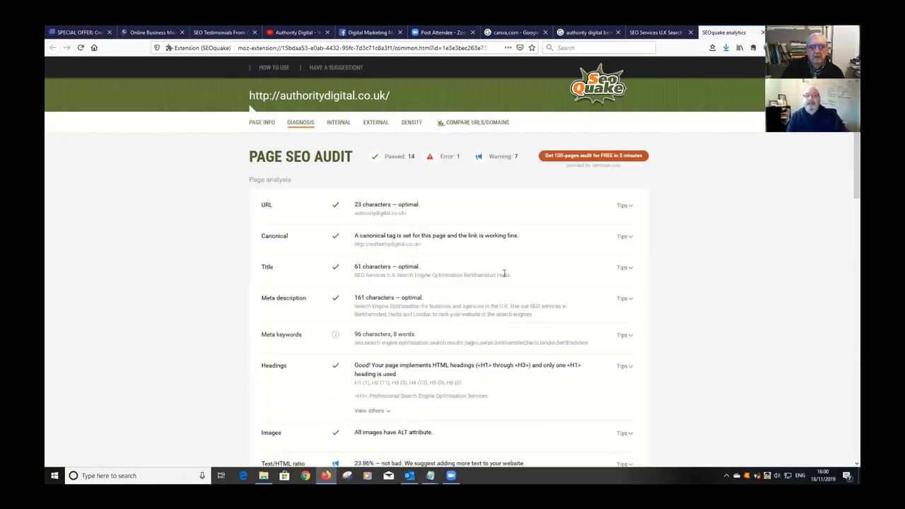
triple_click(519, 275)
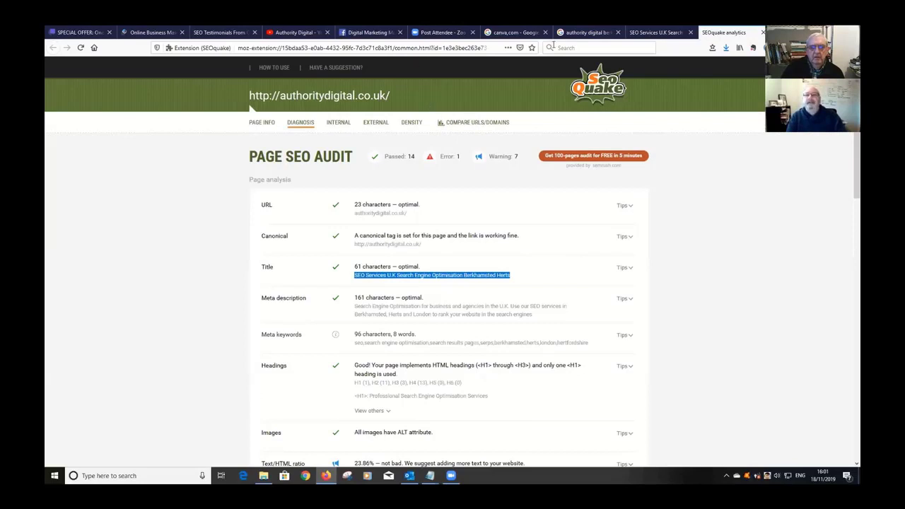
- Compare the Authority Digital website, its Google listing and its SEO audit, and bring up the canva.com search results
left_click(636, 33)
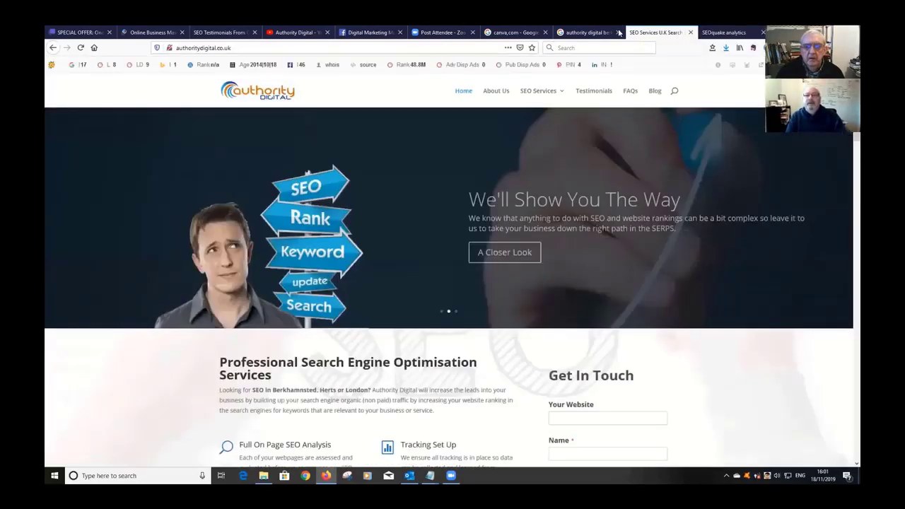
left_click(607, 33)
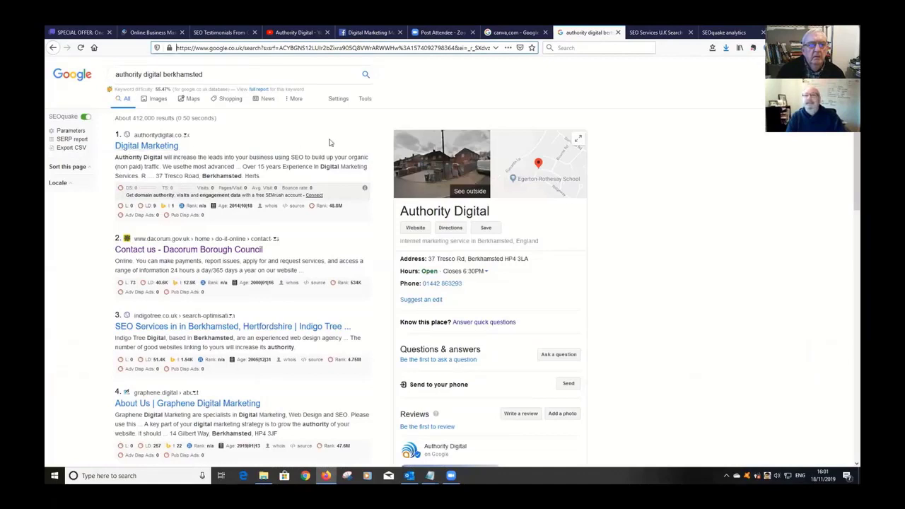
left_click(723, 32)
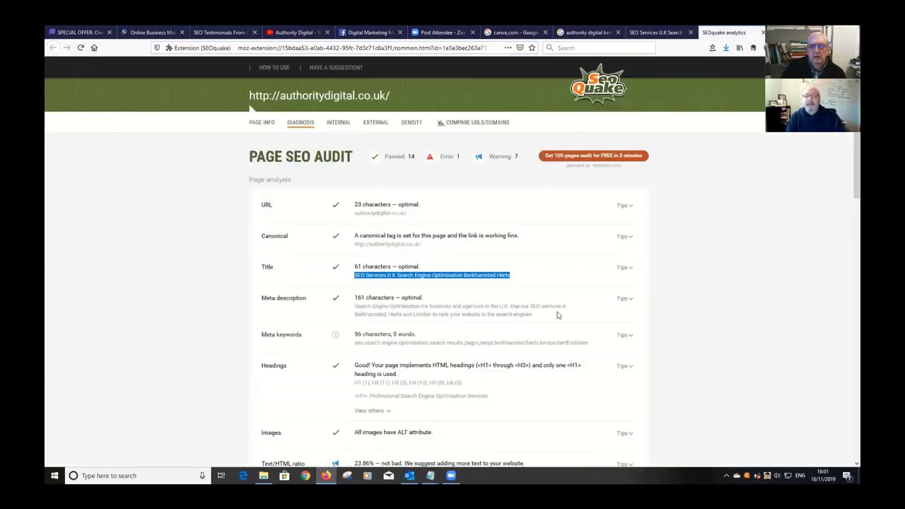
left_click(657, 32)
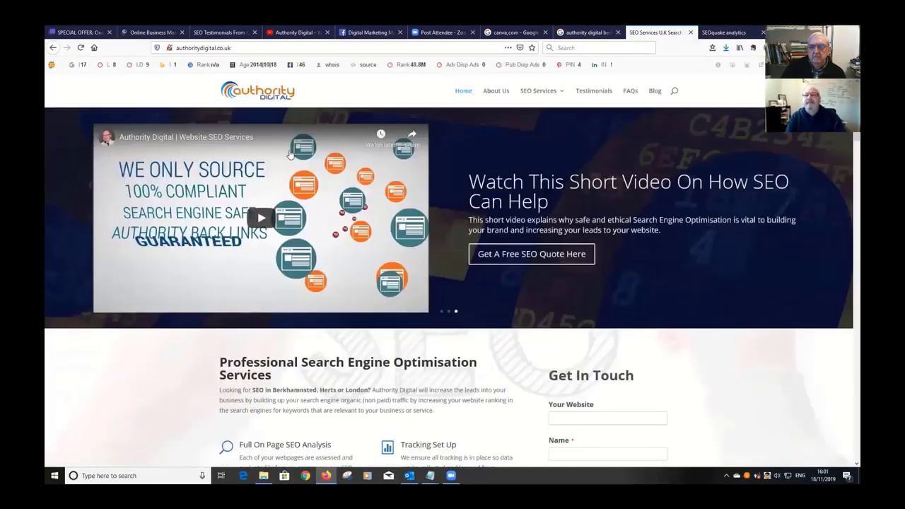
left_click(586, 33)
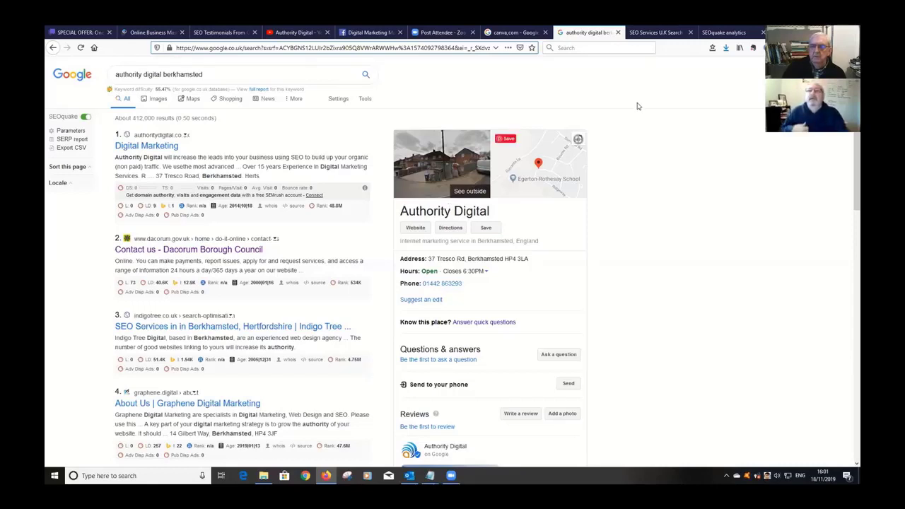
left_click(516, 32)
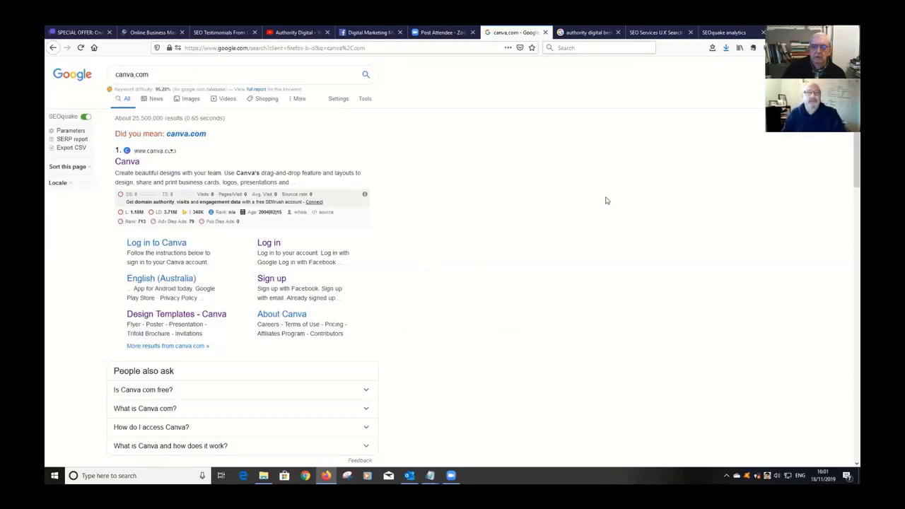
- Review the SEOquake page audit of authoritydigital.co.uk from the page analysis down through the rest of the report
left_click(733, 32)
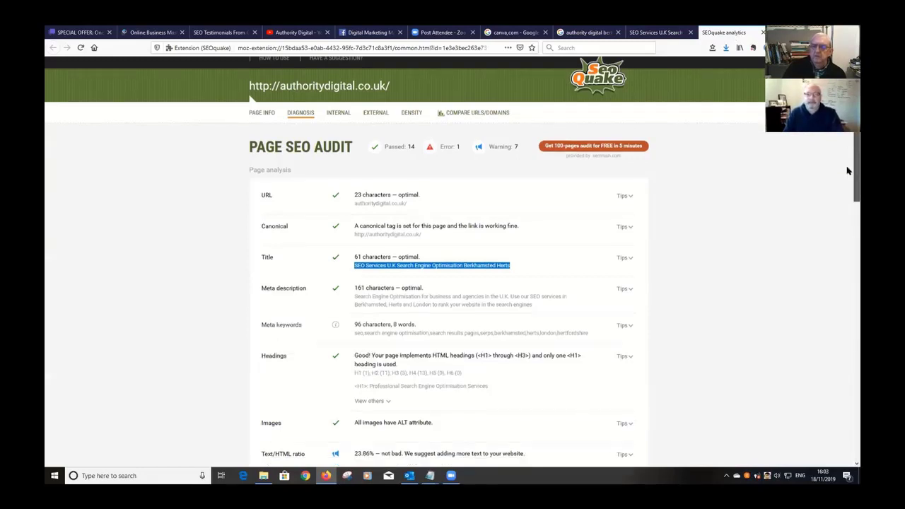
left_click_drag(847, 171, 847, 368)
scroll(846, 208, "up", 15)
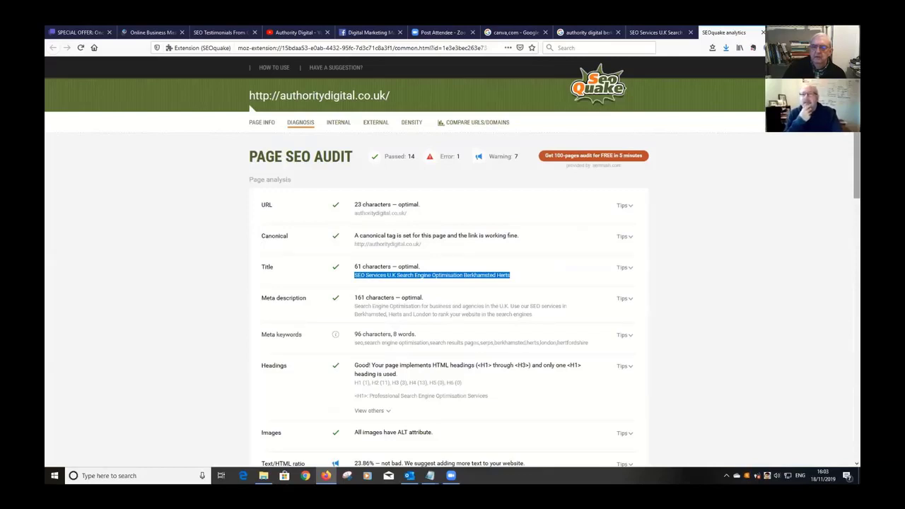
left_click_drag(848, 138, 848, 381)
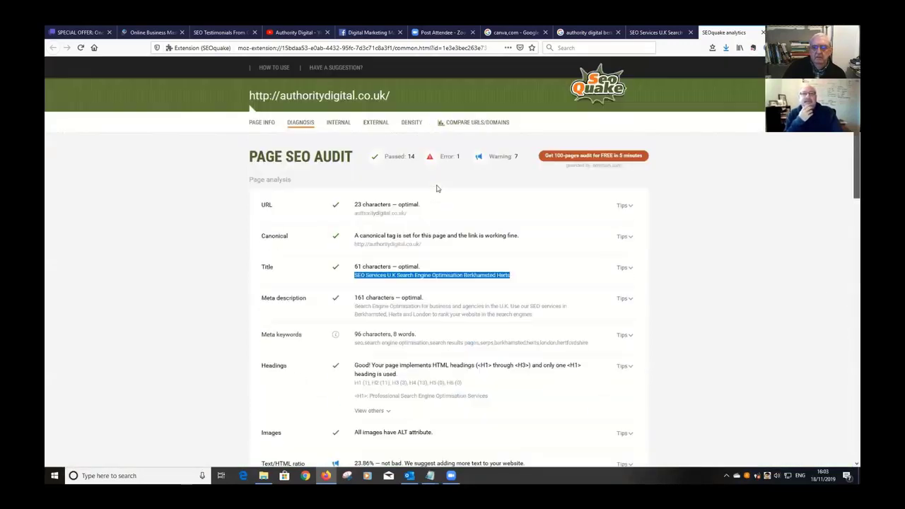
left_click_drag(854, 361, 855, 141)
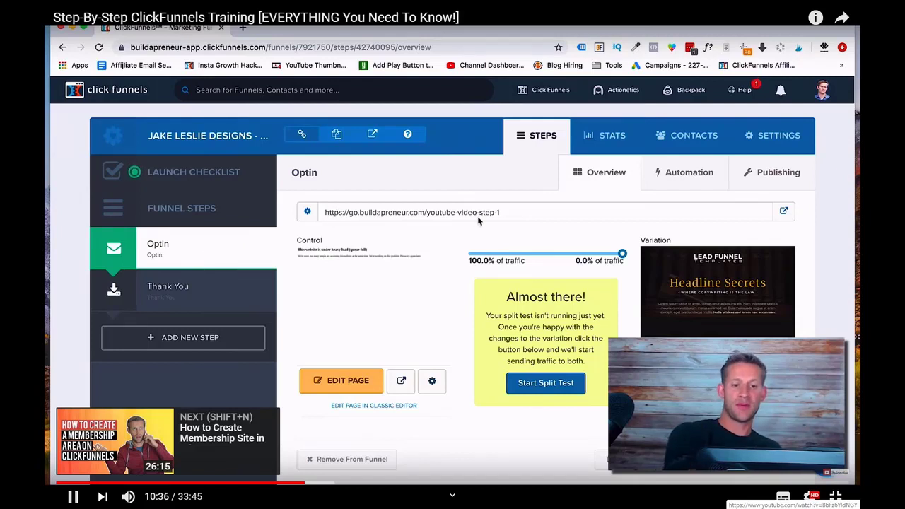
- Set the path of the Optin step's control page to step-1-v-1 and save the page settings
mouse_move(400, 338)
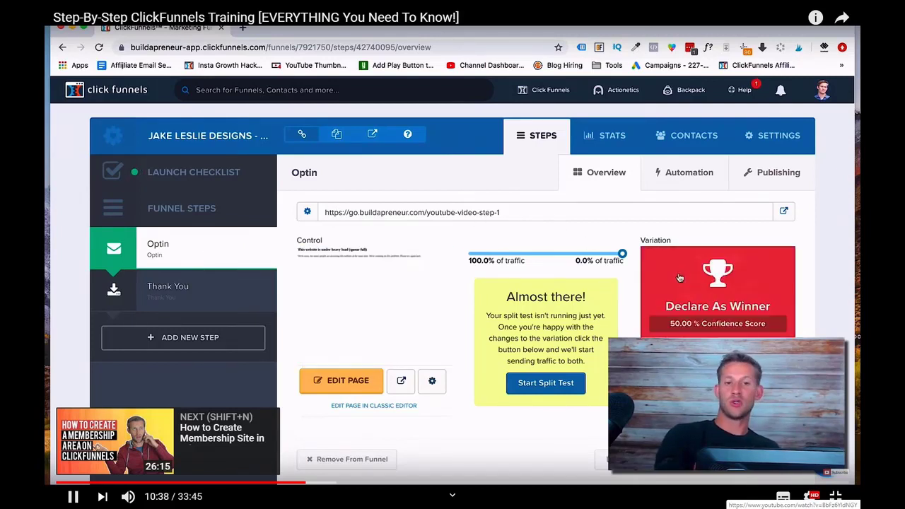
left_click(430, 381)
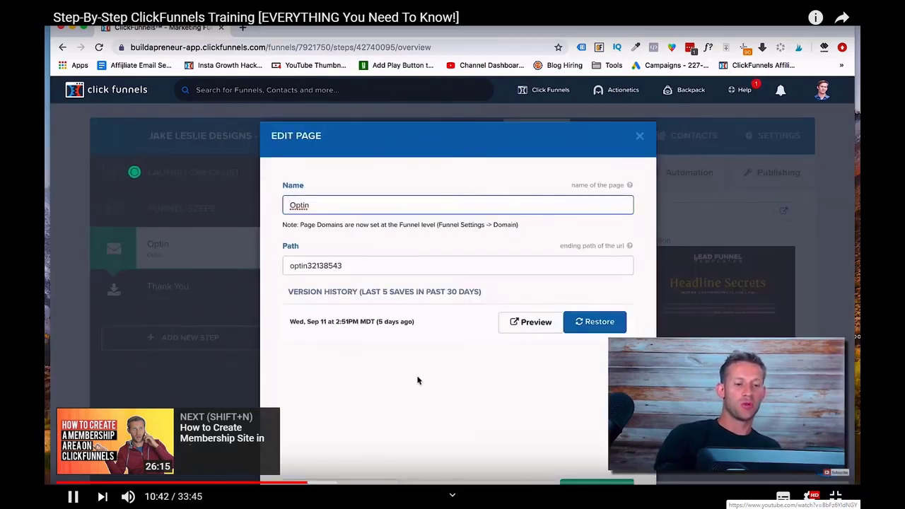
left_click_drag(349, 265, 255, 257)
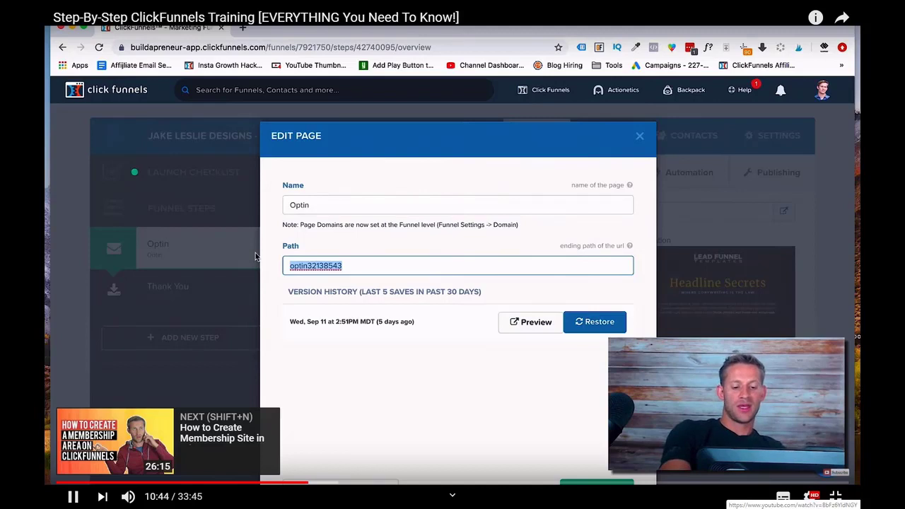
type("step-1-v-1")
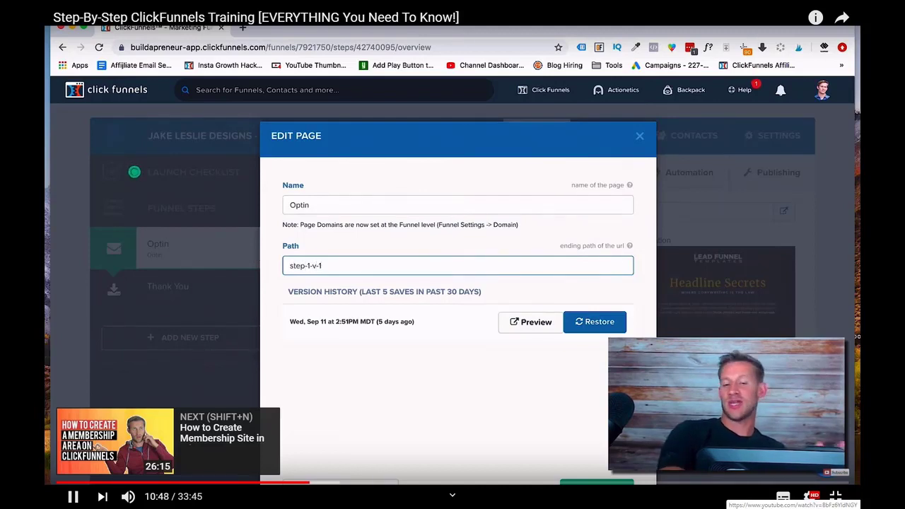
scroll(552, 442, "down", 1)
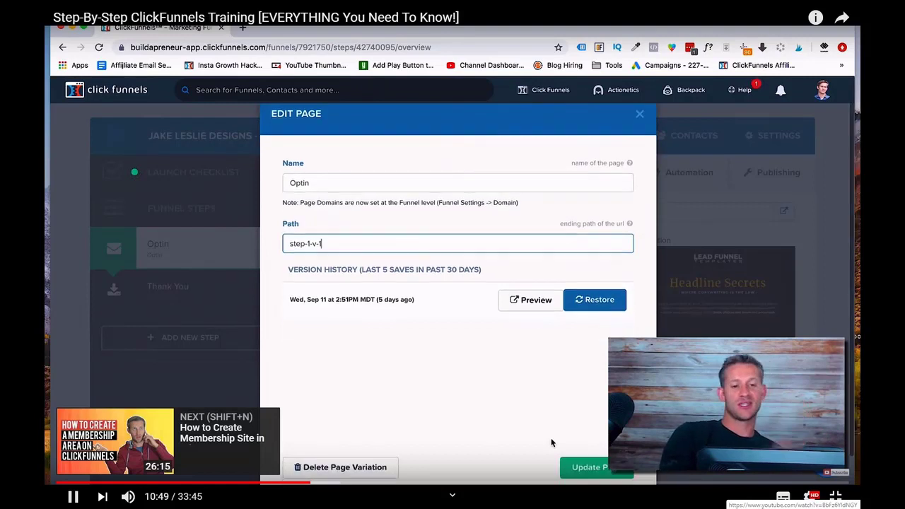
left_click(589, 469)
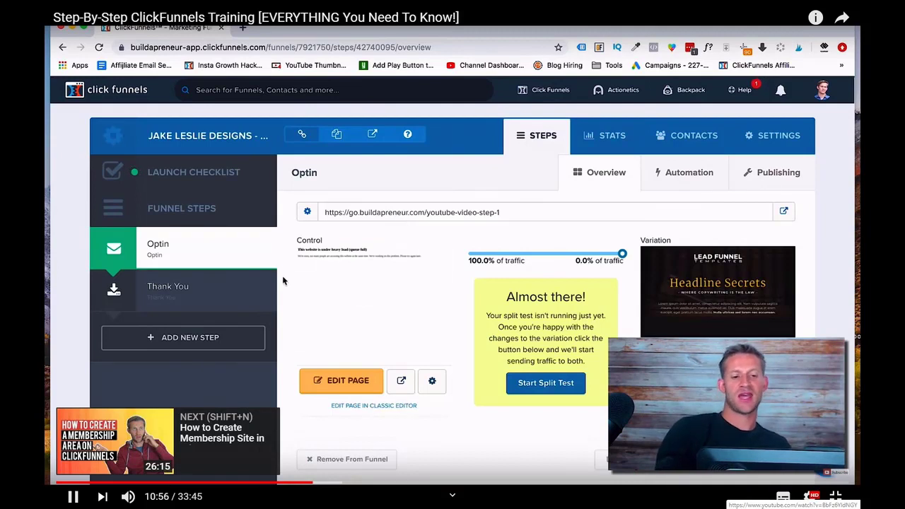
- Select the Optin step's full URL in the step overview
triple_click(420, 211)
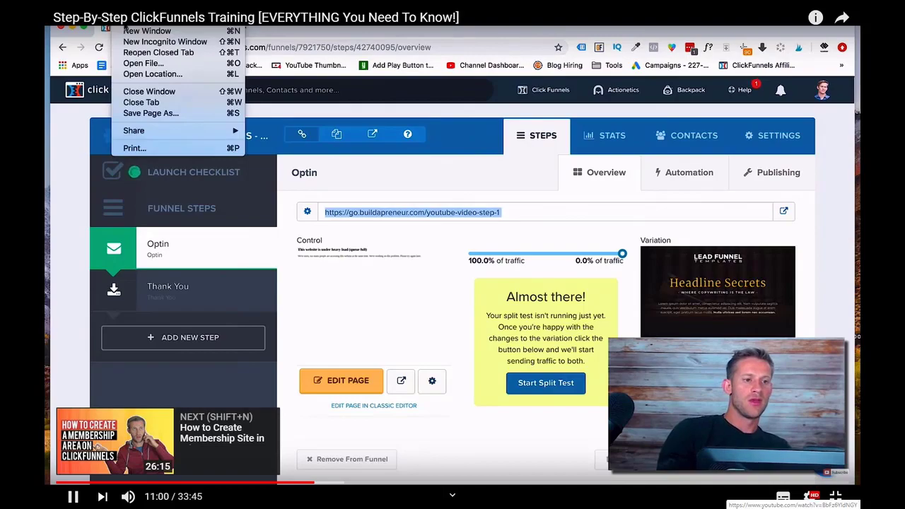